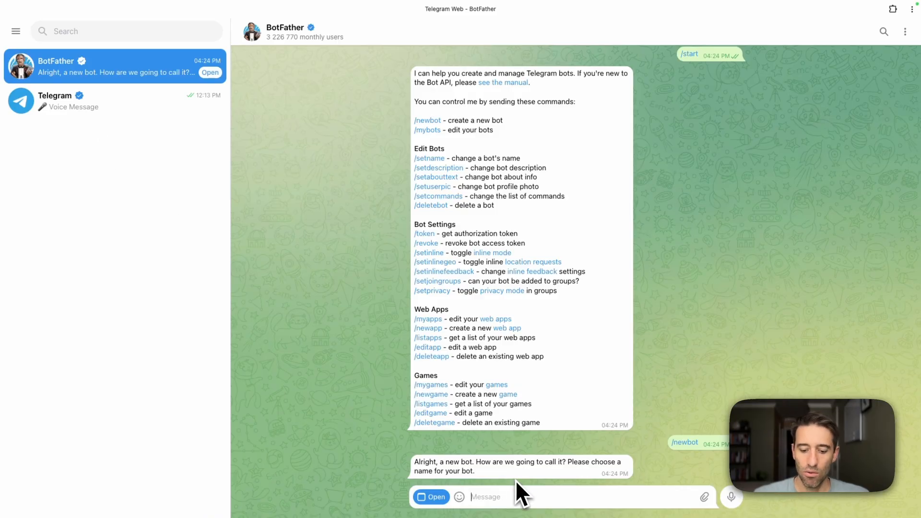
Name the new bot "Telegram to N8N" in the BotFather chat
{"action": "type", "text": "Telegram to N8N"}
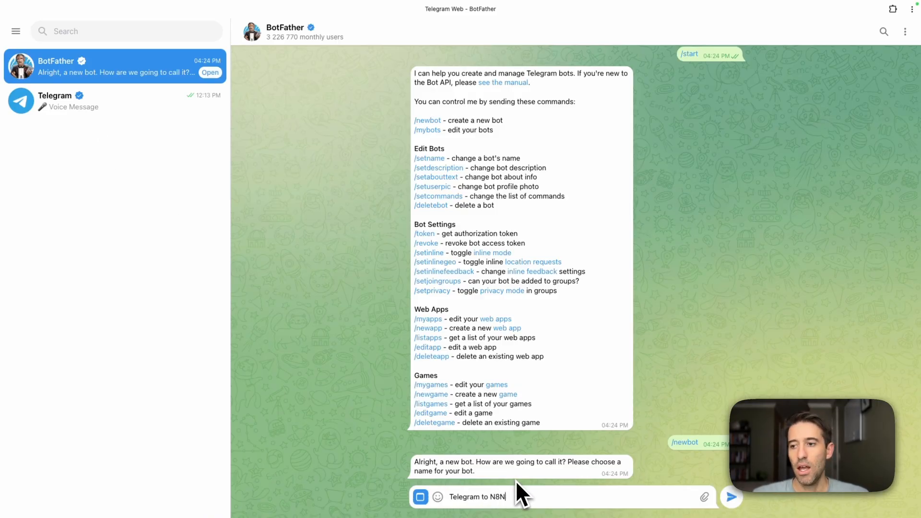
{"action": "key", "text": "Return"}
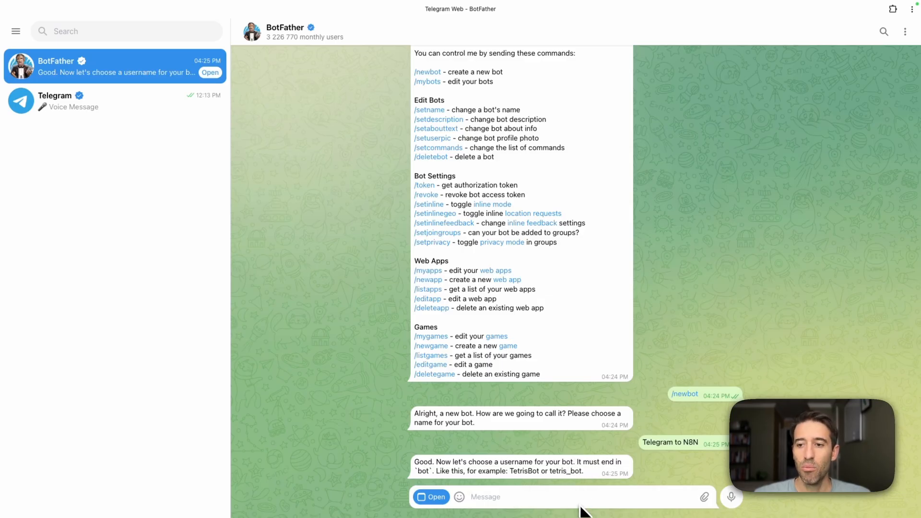
Choose the bot's username, settling on tgramton8nbot so it ends in bot
{"action": "type", "text": "t"}
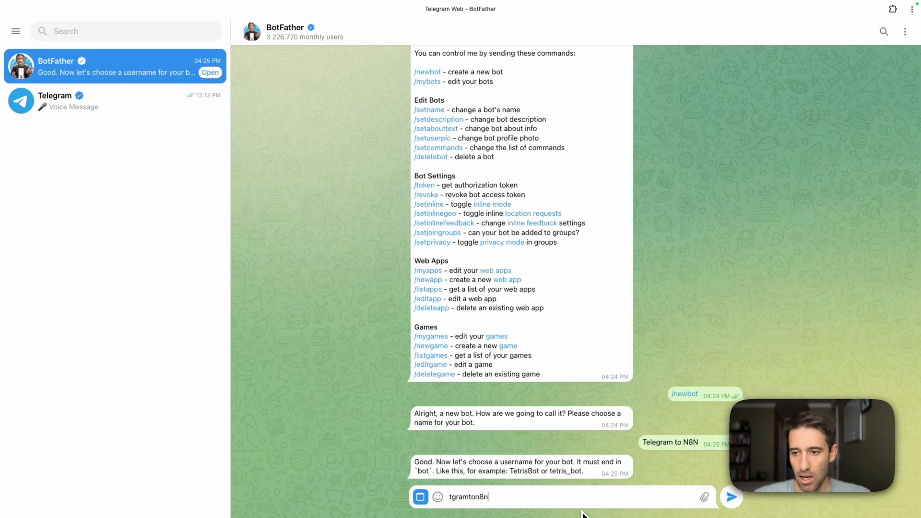
{"action": "type", "text": "gramton8n"}
{"action": "key", "text": "Return"}
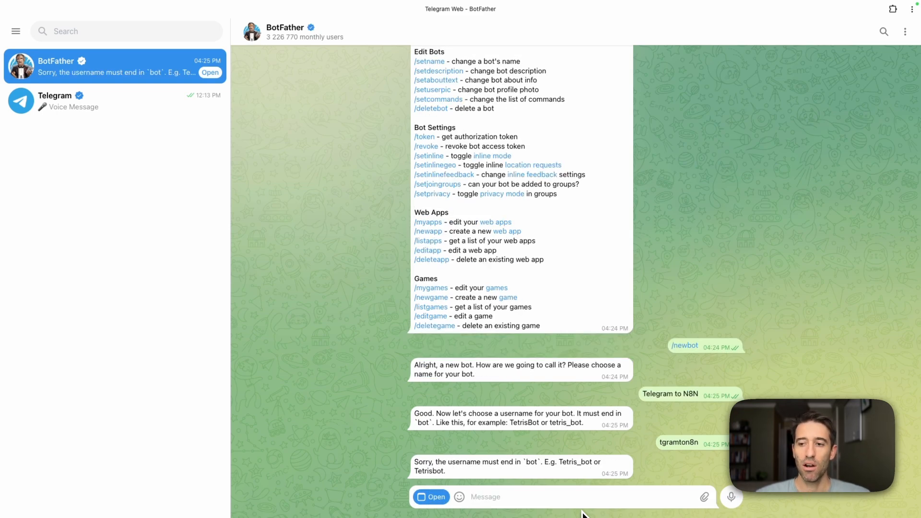
{"action": "type", "text": "tgramton8nbot"}
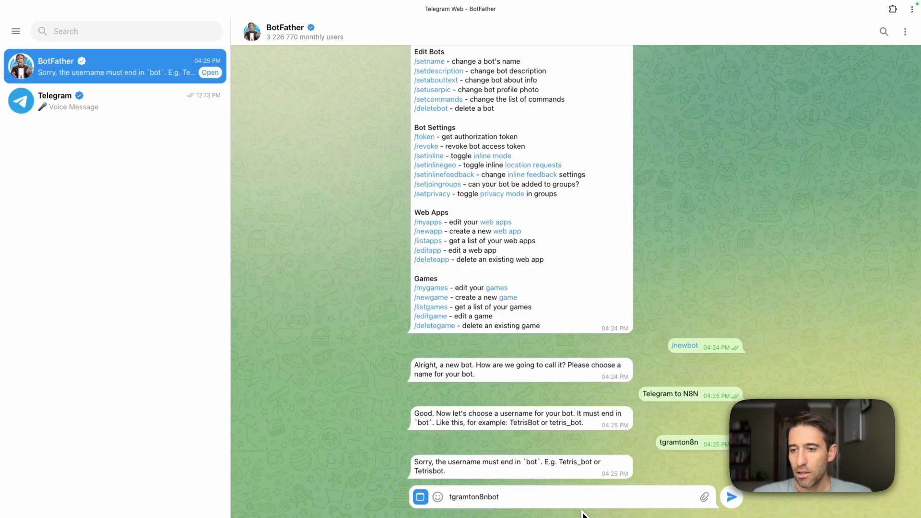
{"action": "key", "text": "Return"}
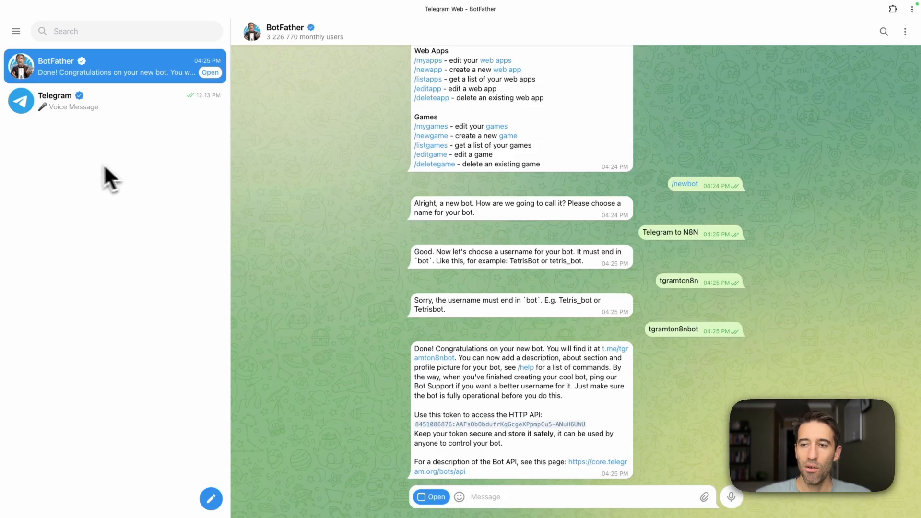
Copy the bot's HTTP API access token and switch to the n8n browser window
{"action": "left_click", "coordinate": [507, 424]}
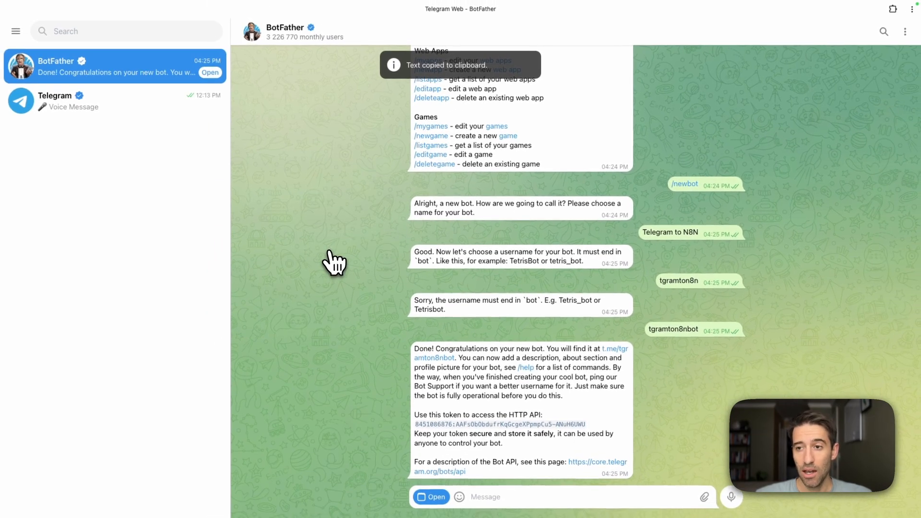
{"action": "key", "text": "super+Tab"}
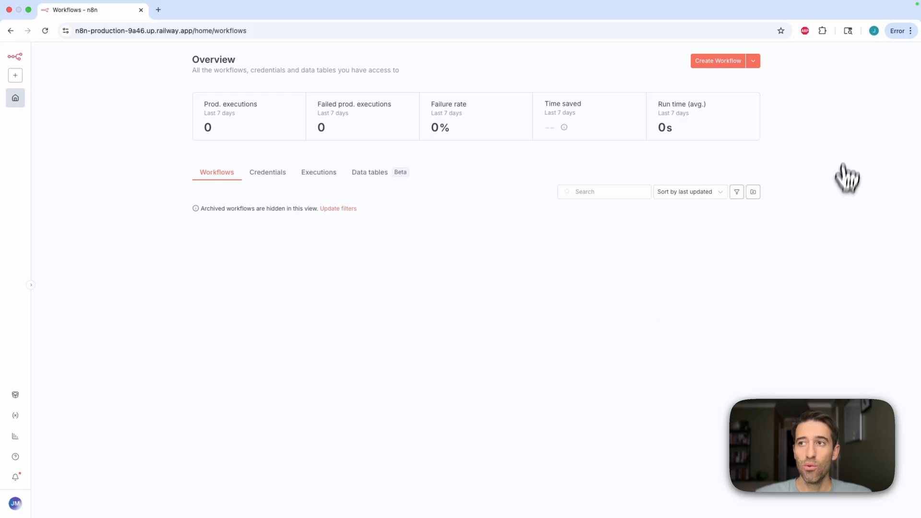
Create a new workflow and add a Telegram trigger set to fire on message
{"action": "left_click", "coordinate": [707, 65]}
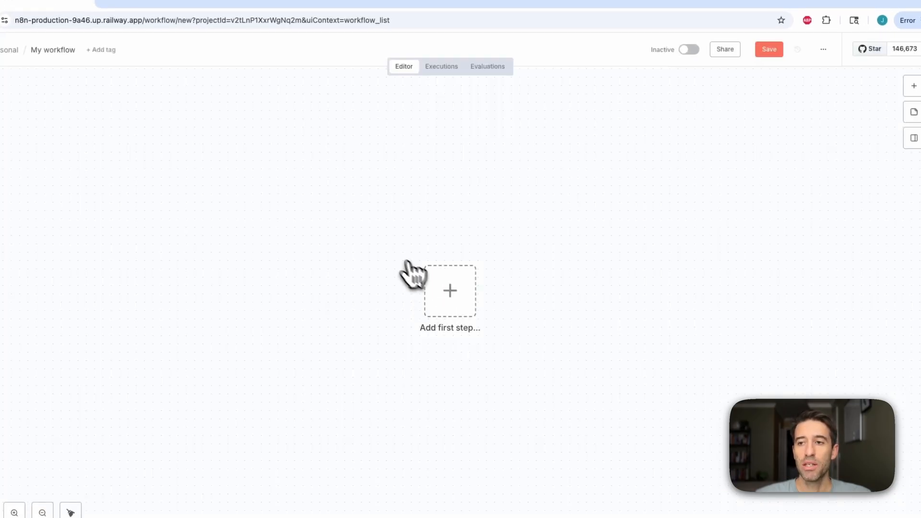
{"action": "left_click", "coordinate": [459, 300]}
{"action": "type", "text": "telegr"}
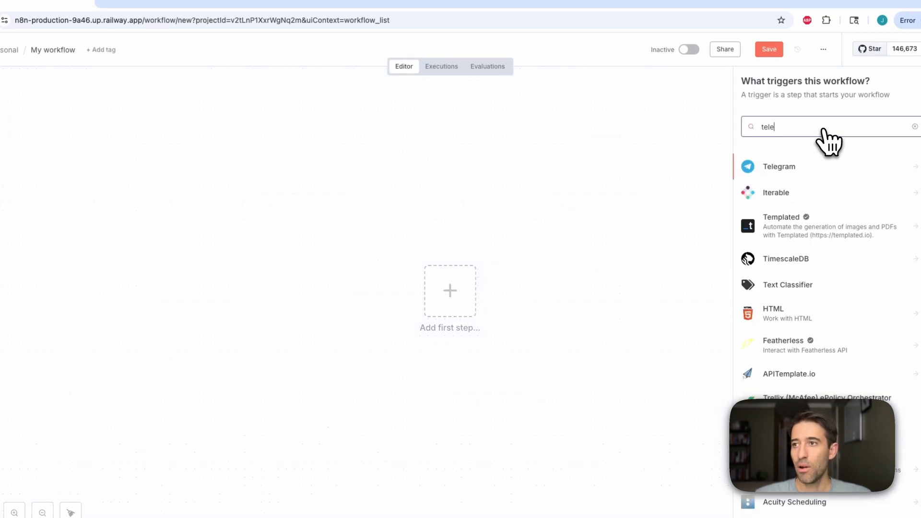
{"action": "left_click", "coordinate": [797, 170]}
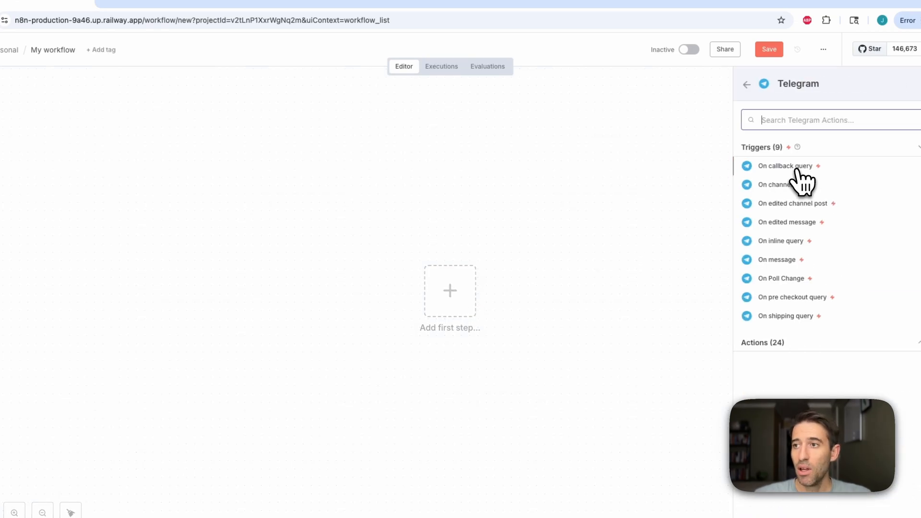
{"action": "left_click", "coordinate": [782, 259]}
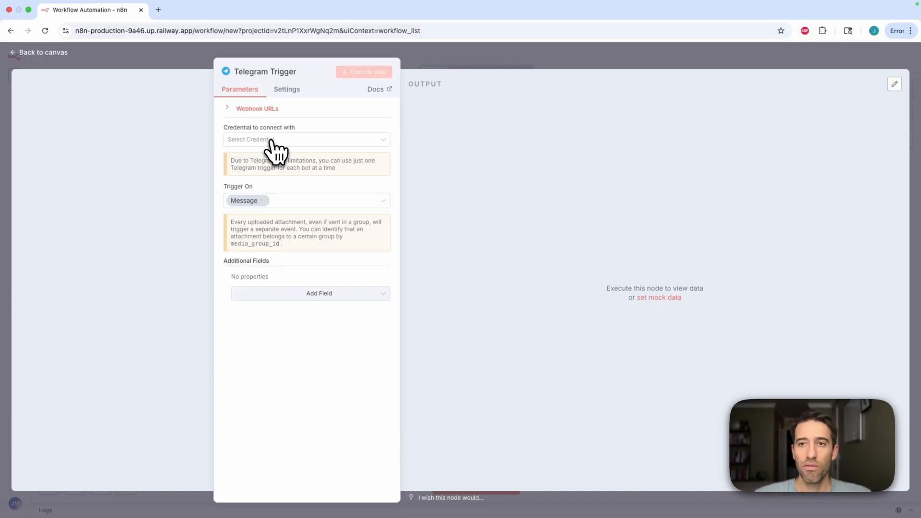
Create and save a new Telegram credential by pasting the bot's access token, then close the credential dialog
{"action": "left_click", "coordinate": [272, 141]}
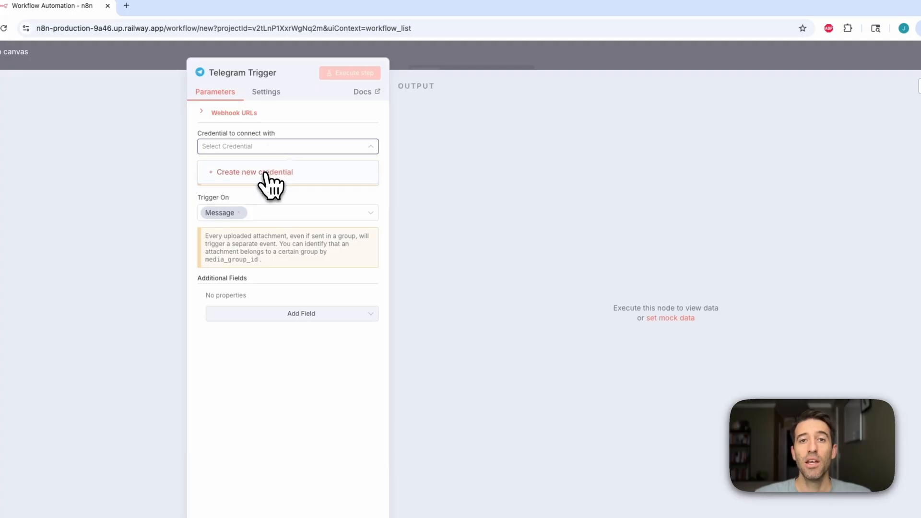
{"action": "left_click", "coordinate": [266, 173]}
{"action": "left_click", "coordinate": [312, 219]}
{"action": "key", "text": "ctrl+v"}
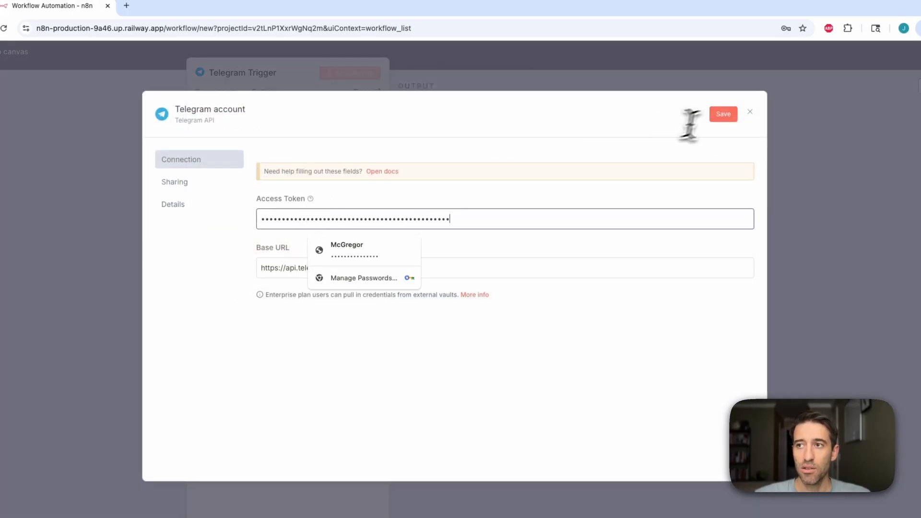
{"action": "left_click", "coordinate": [722, 115]}
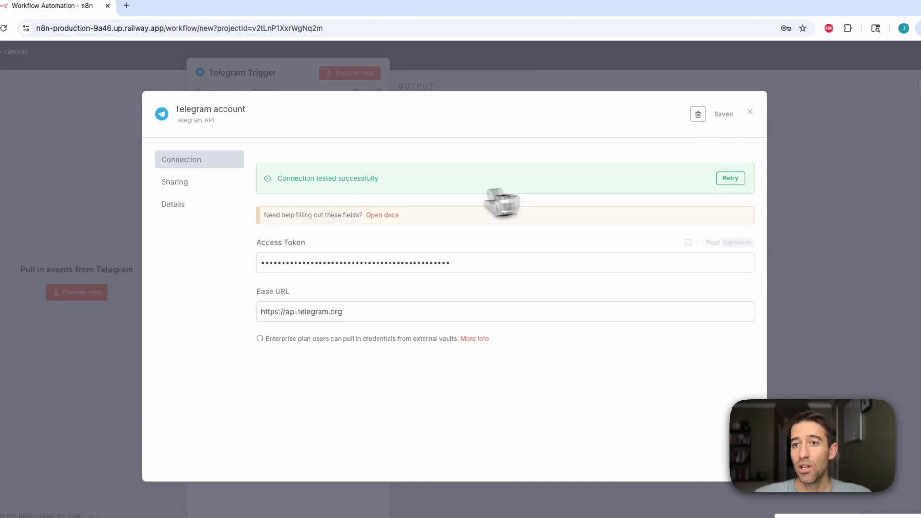
{"action": "left_click_drag", "start_coordinate": [278, 176], "coordinate": [359, 186]}
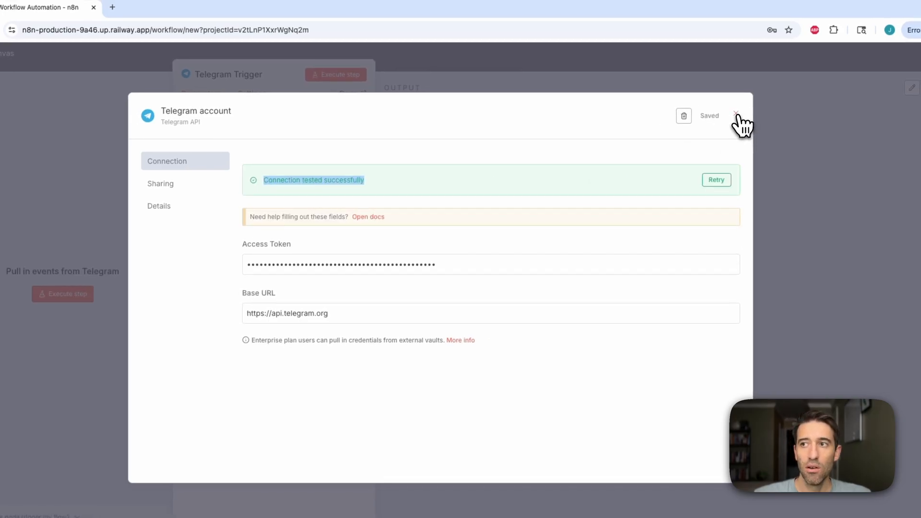
{"action": "left_click", "coordinate": [738, 114]}
{"action": "left_click", "coordinate": [784, 55]}
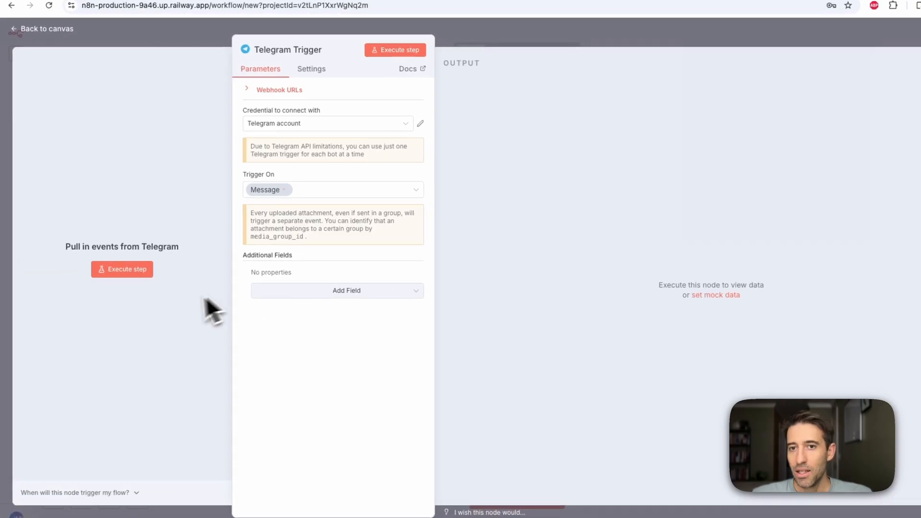
Run the trigger step to listen, then open the new bot's chat and start it to send a test event
{"action": "left_click", "coordinate": [135, 270]}
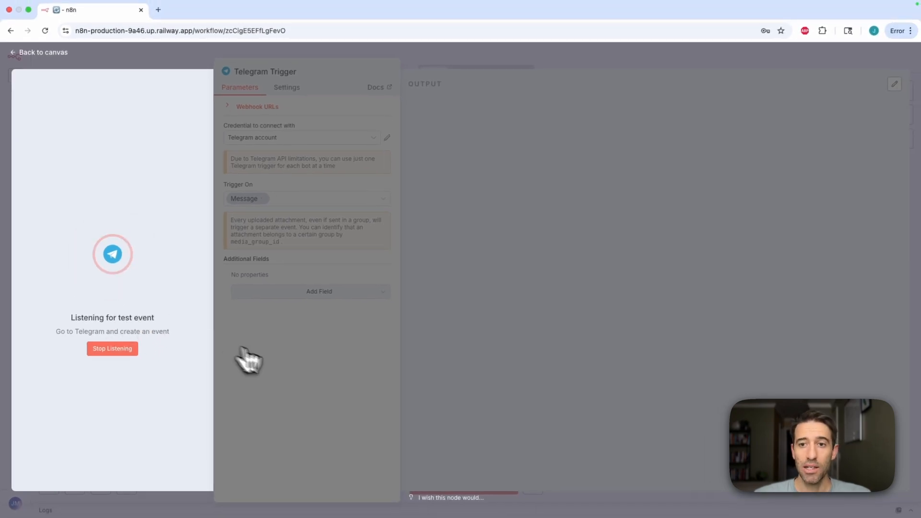
{"action": "key", "text": "super+Tab"}
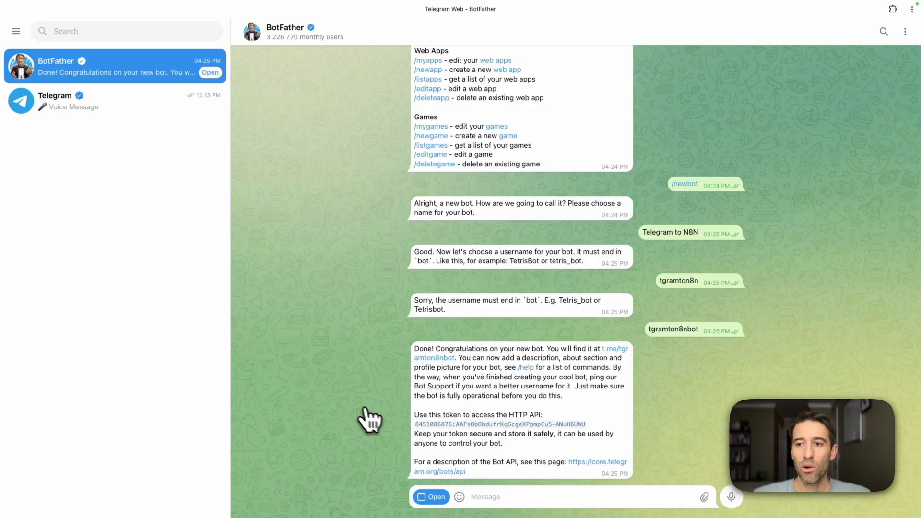
{"action": "left_click", "coordinate": [616, 350]}
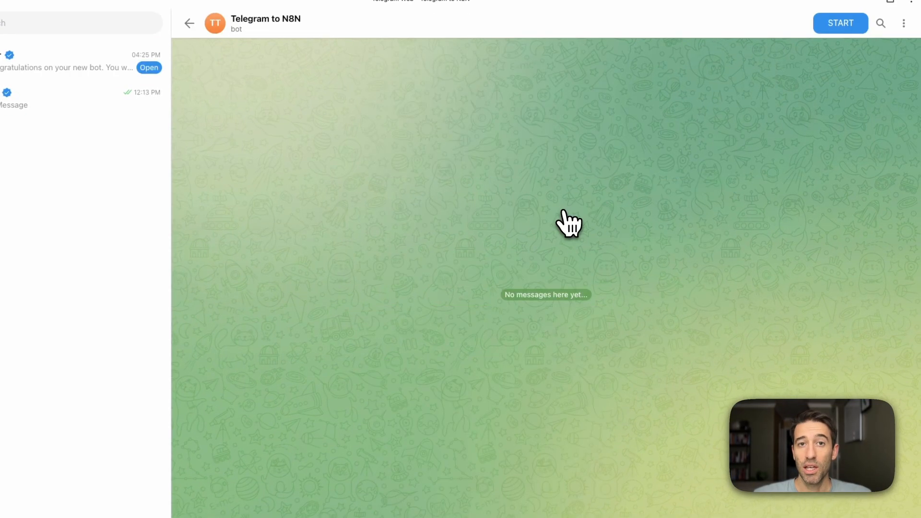
{"action": "left_click", "coordinate": [828, 27]}
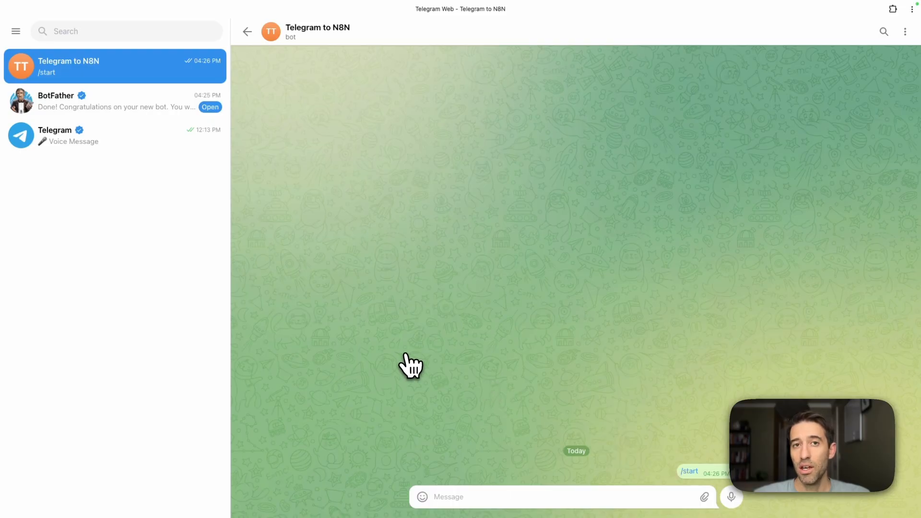
{"action": "key", "text": "ctrl+Right"}
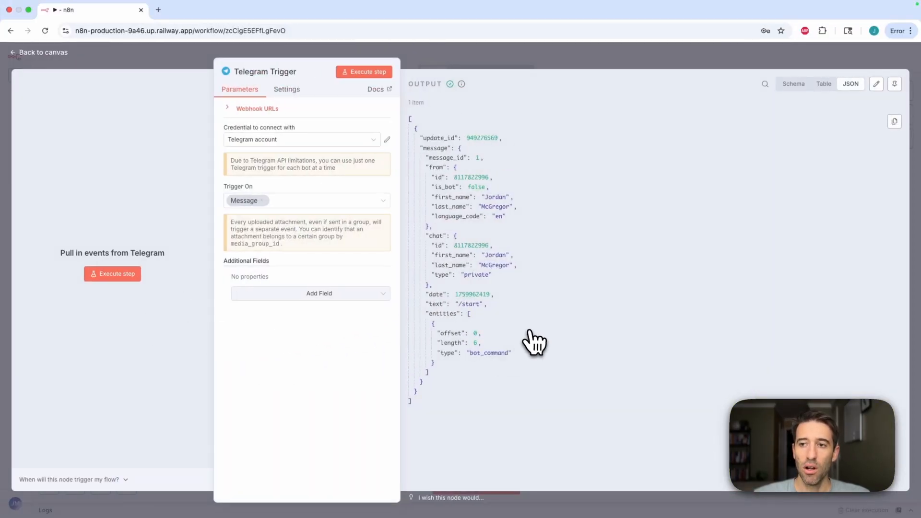
{"action": "left_click_drag", "start_coordinate": [485, 304], "coordinate": [426, 306]}
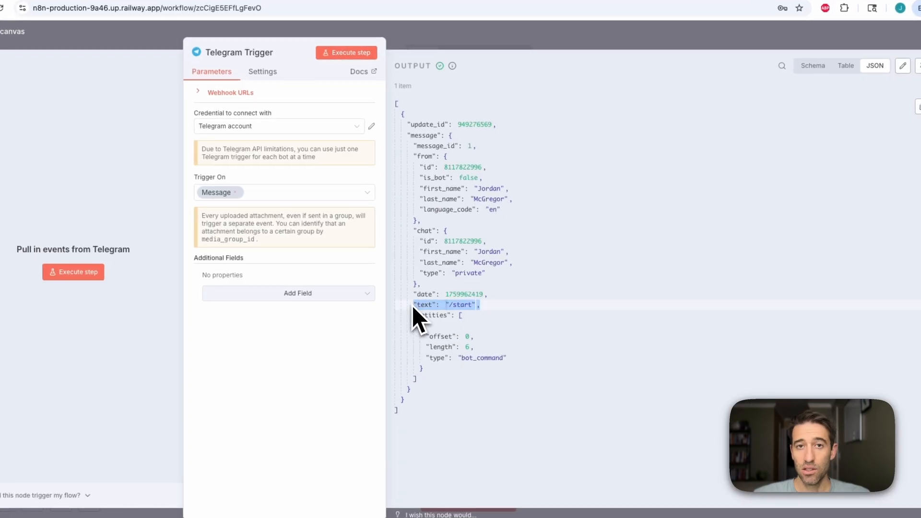
Execute the Telegram trigger step again to capture another test message
{"action": "key", "text": "ctrl+Left"}
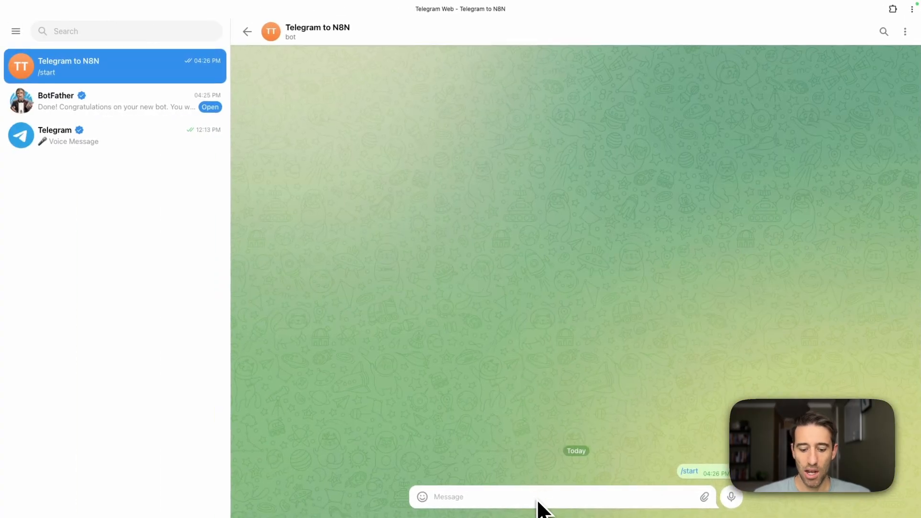
{"action": "key", "text": "ctrl+Right"}
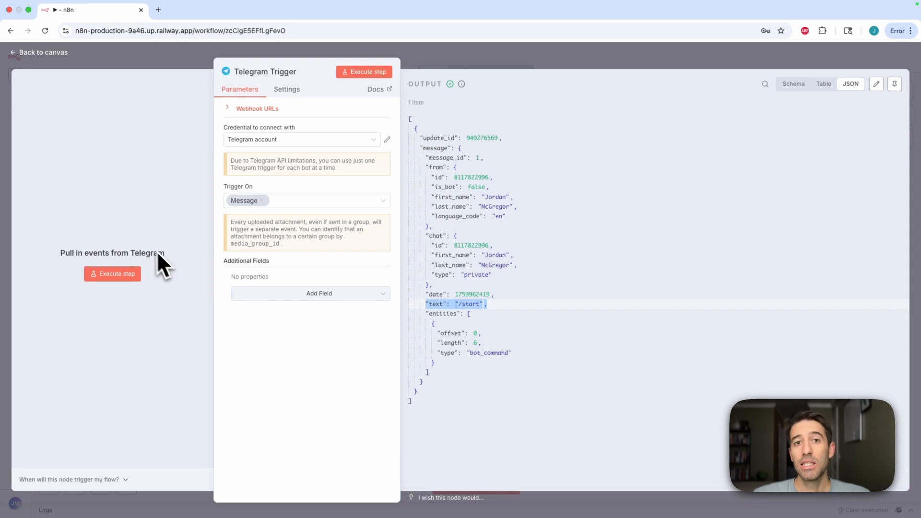
{"action": "left_click", "coordinate": [115, 276]}
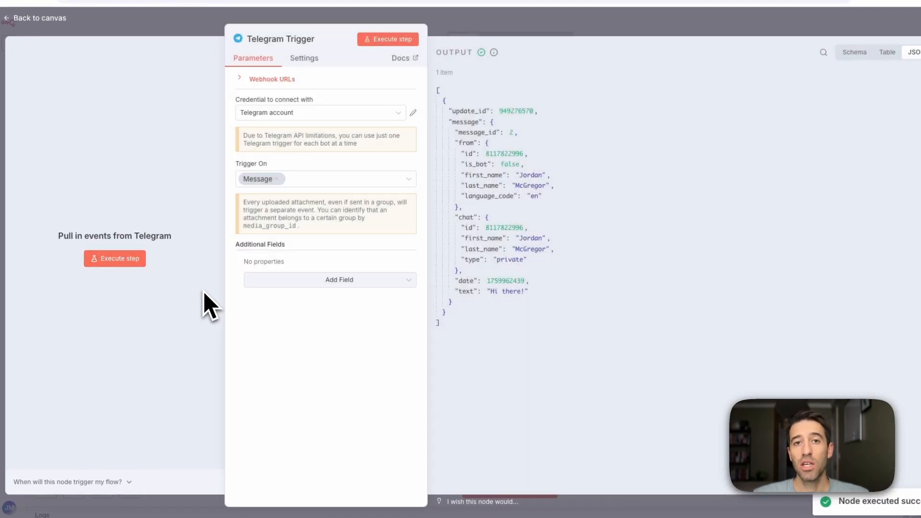
Listen for a test event again and send the bot the message "Hello how are you?" from Telegram
{"action": "left_click", "coordinate": [141, 261]}
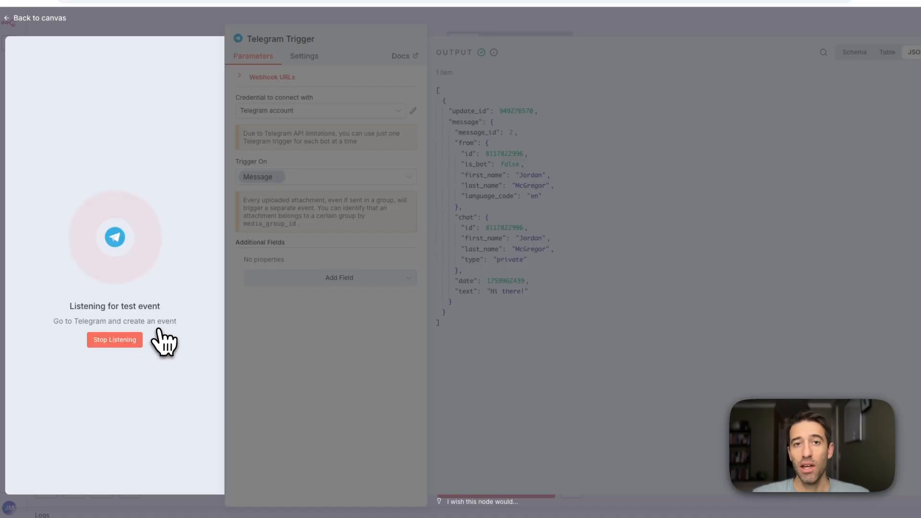
{"action": "key", "text": "ctrl+Right"}
{"action": "left_click", "coordinate": [511, 500]}
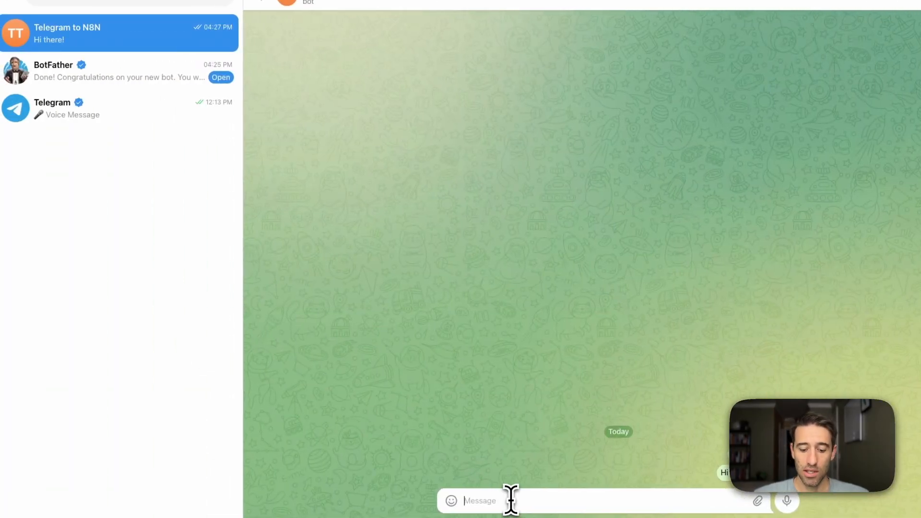
{"action": "type", "text": "Hel"}
{"action": "type", "text": "lo how "}
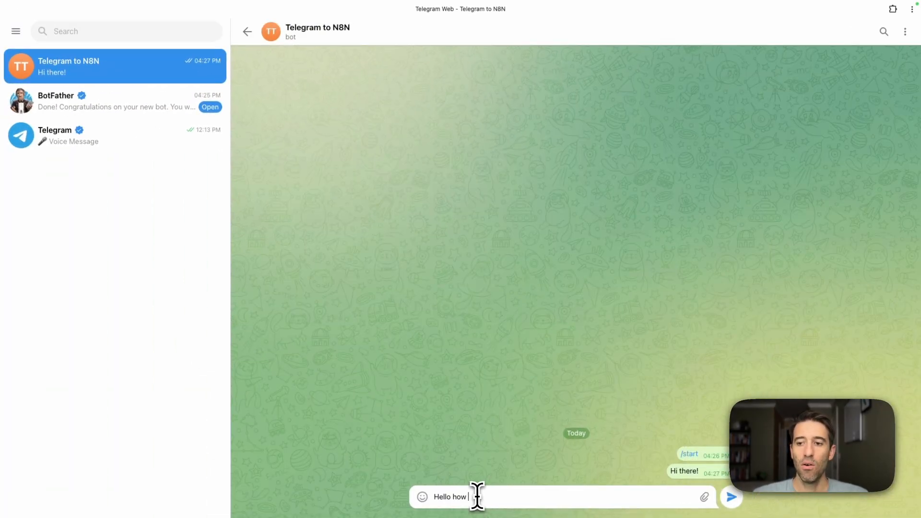
{"action": "type", "text": "are you?"}
{"action": "key", "text": "Return"}
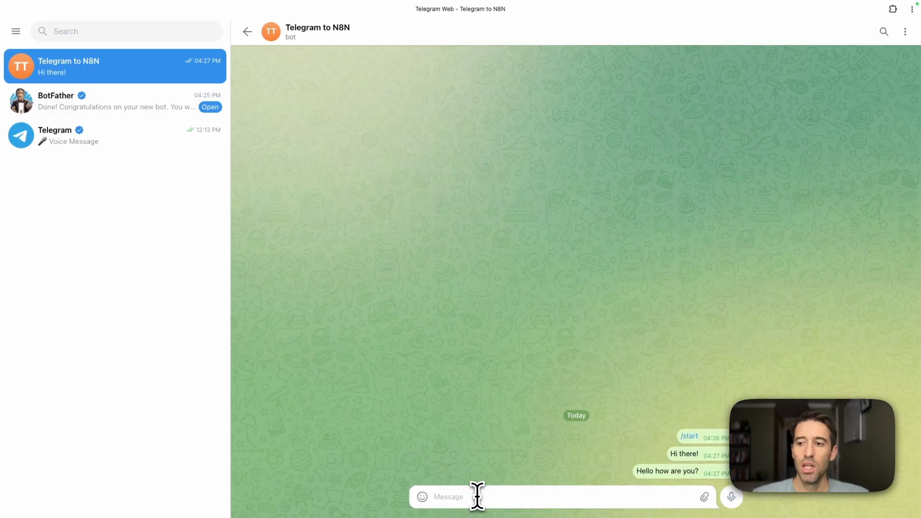
{"action": "key", "text": "ctrl+Left"}
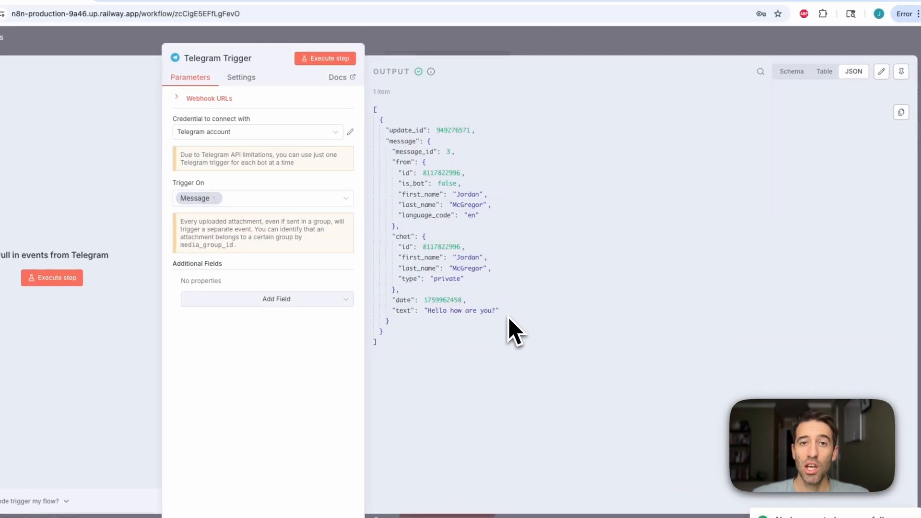
{"action": "left_click_drag", "start_coordinate": [499, 310], "coordinate": [394, 310]}
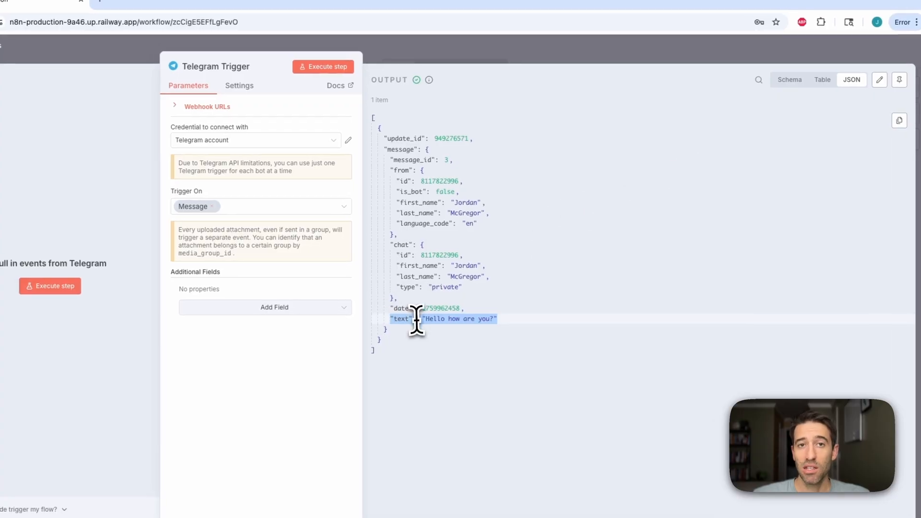
Pin the trigger's output data and open the node picker to add a step after the Telegram trigger
{"action": "left_click", "coordinate": [900, 79]}
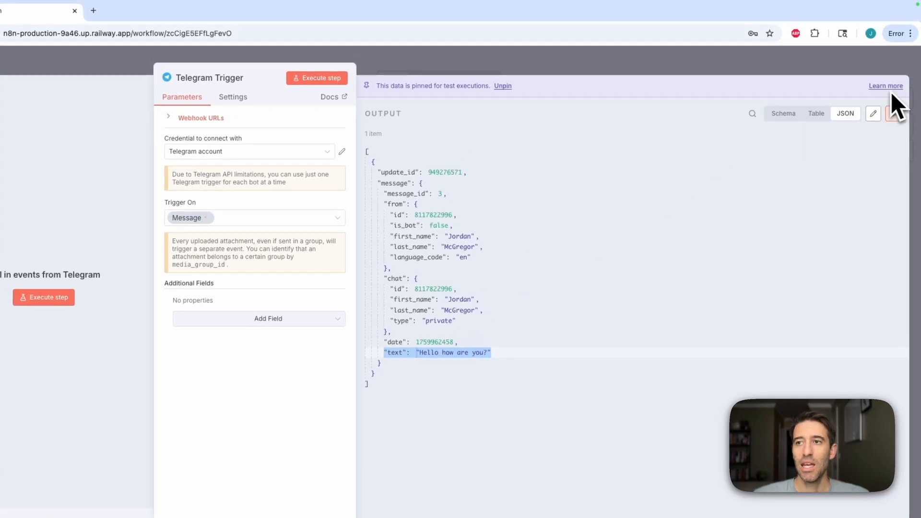
{"action": "left_click", "coordinate": [480, 62]}
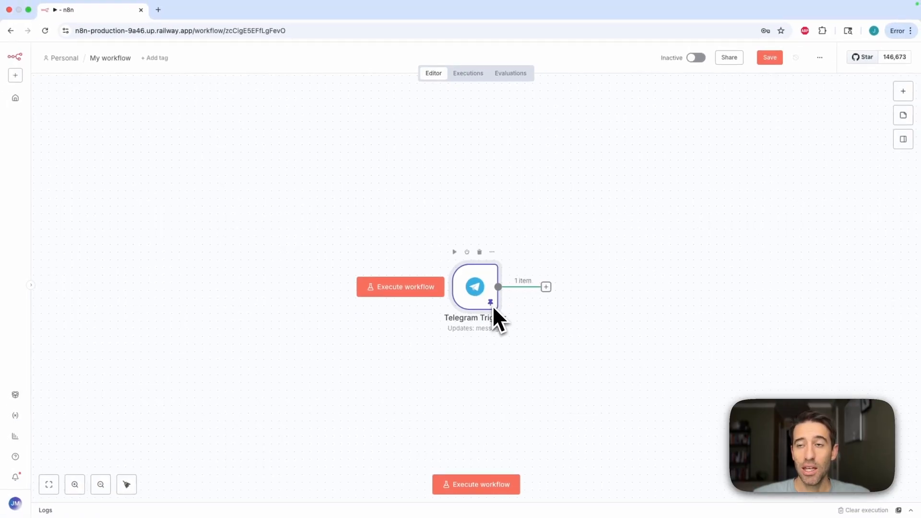
{"action": "left_click", "coordinate": [546, 287]}
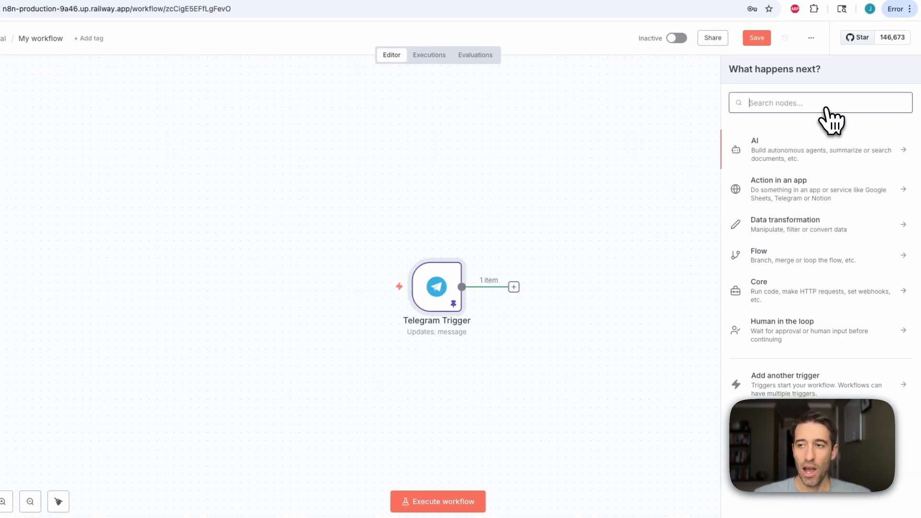
Add a Telegram "Send a text message" action after the Telegram Trigger
{"action": "type", "text": "tel"}
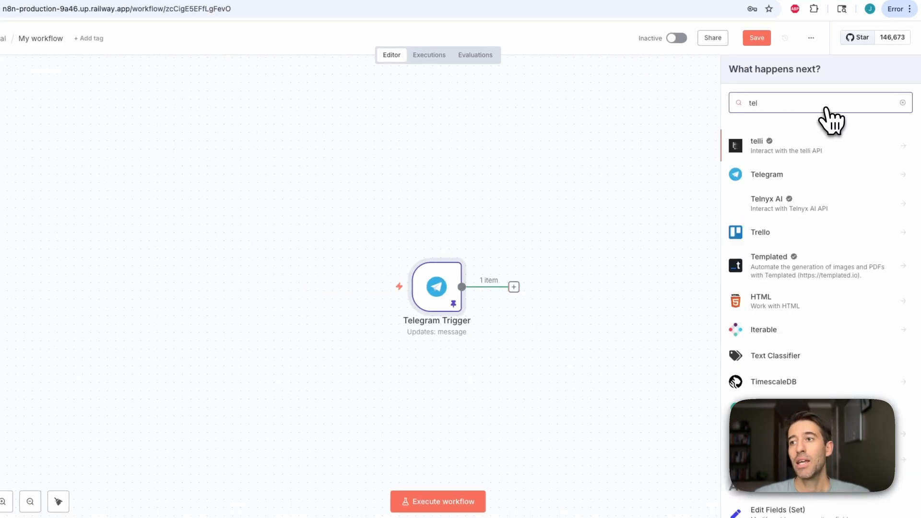
{"action": "left_click", "coordinate": [846, 175]}
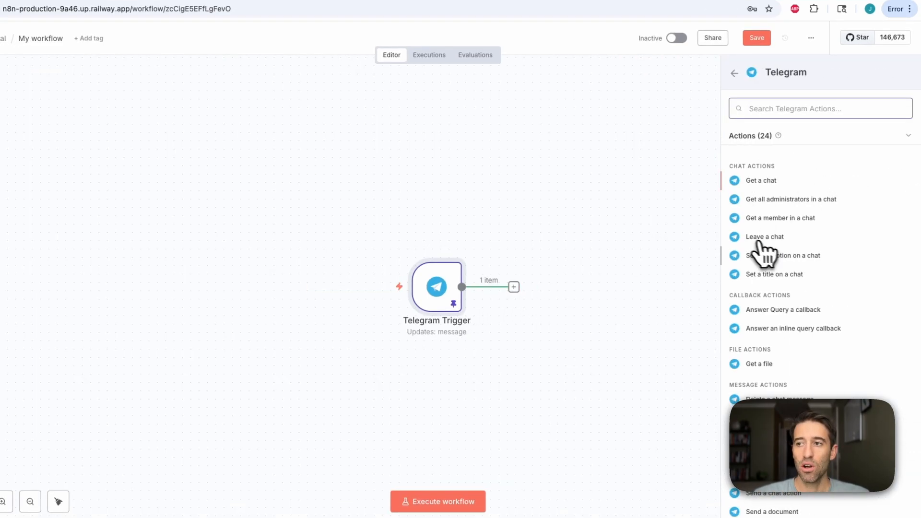
{"action": "scroll", "coordinate": [777, 434], "scroll_direction": "down", "scroll_amount": 2}
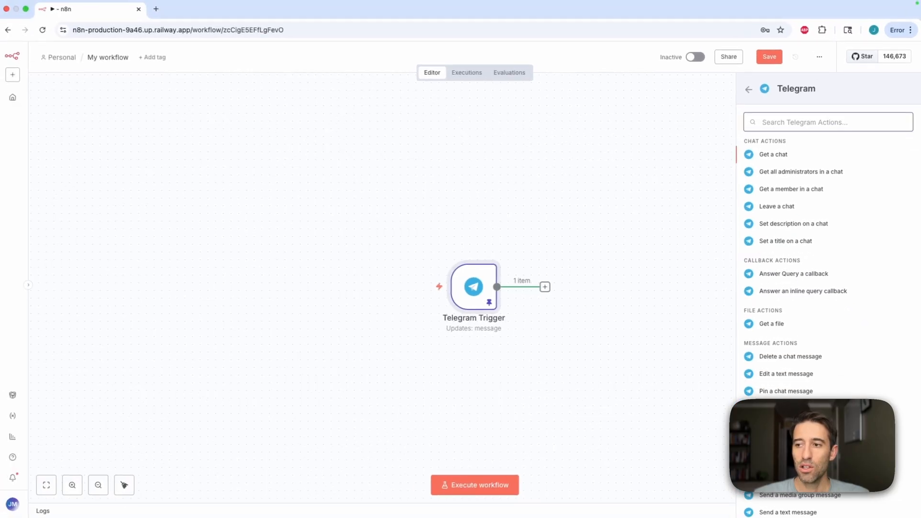
{"action": "scroll", "coordinate": [825, 317], "scroll_direction": "down", "scroll_amount": 3}
{"action": "scroll", "coordinate": [791, 336], "scroll_direction": "down", "scroll_amount": 1}
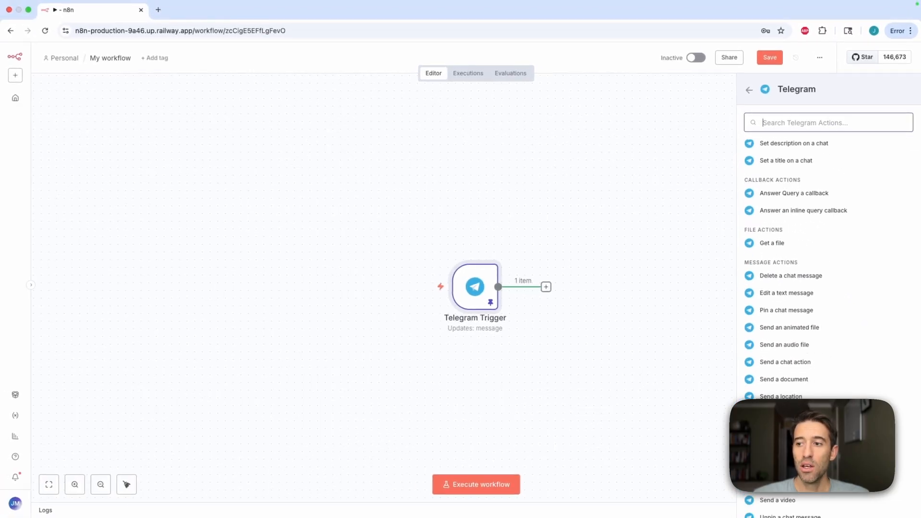
{"action": "left_click", "coordinate": [792, 431]}
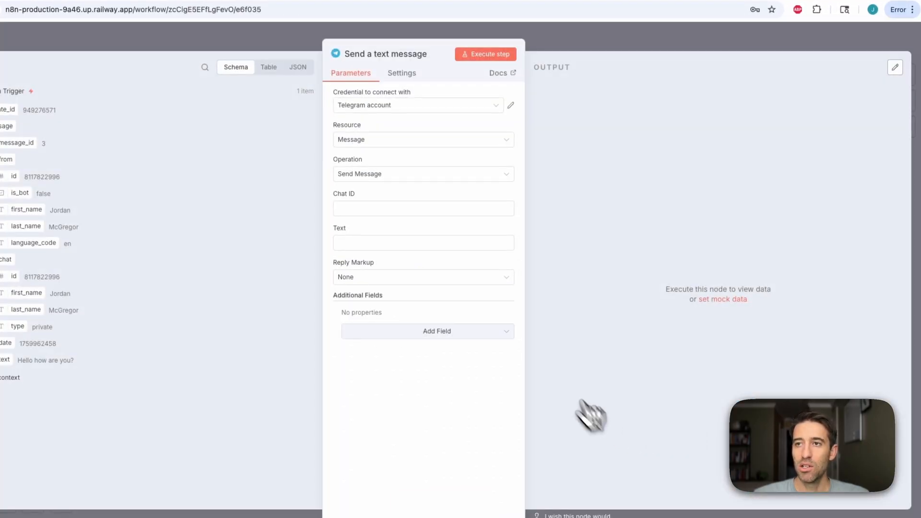
Reopen the Send a text message node and inspect its Telegram account credential settings
{"action": "left_click", "coordinate": [635, 67]}
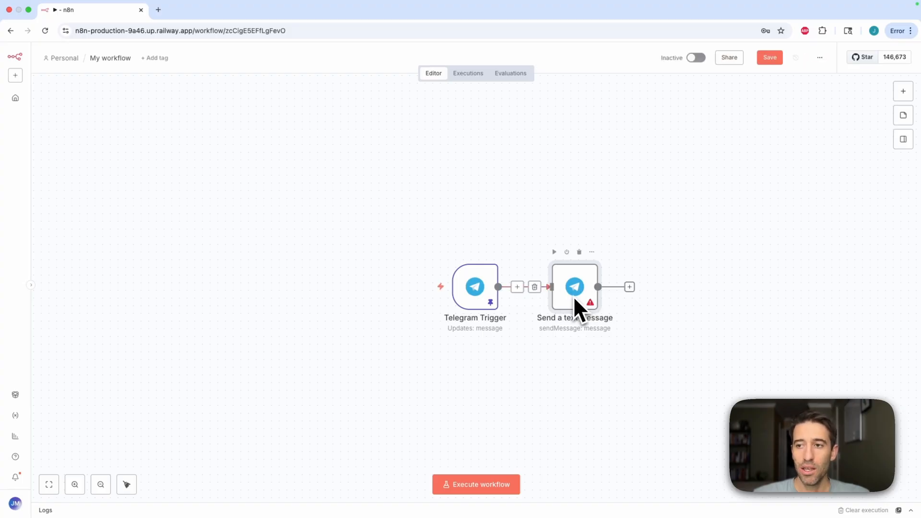
{"action": "double_click", "coordinate": [582, 321]}
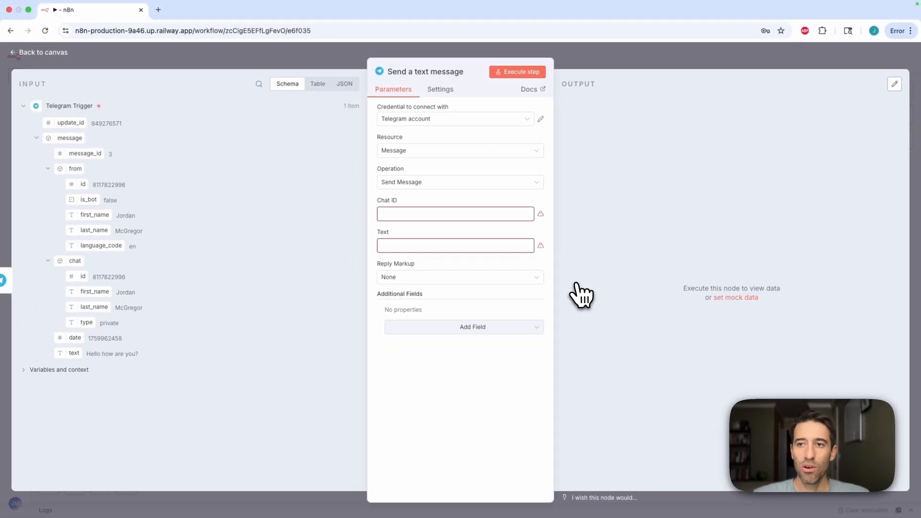
{"action": "left_click", "coordinate": [464, 121]}
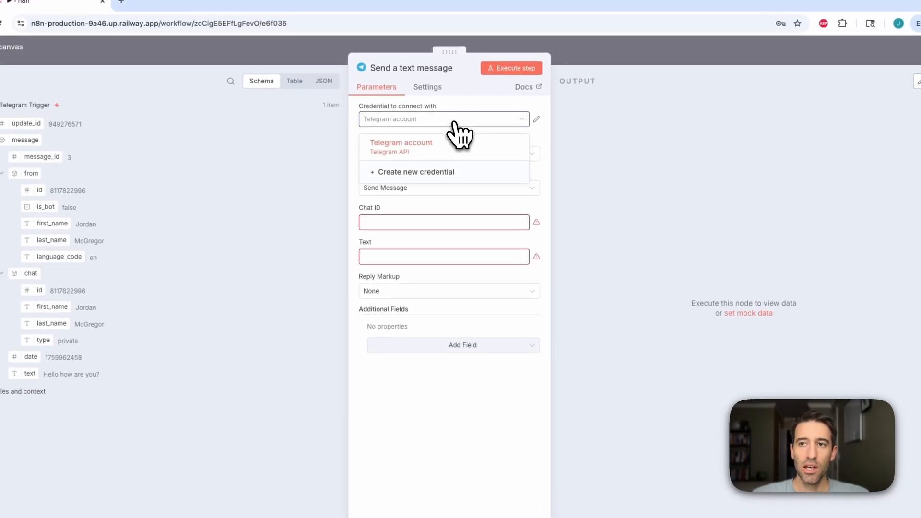
{"action": "left_click", "coordinate": [435, 123]}
{"action": "left_click", "coordinate": [433, 124]}
{"action": "left_click", "coordinate": [436, 126]}
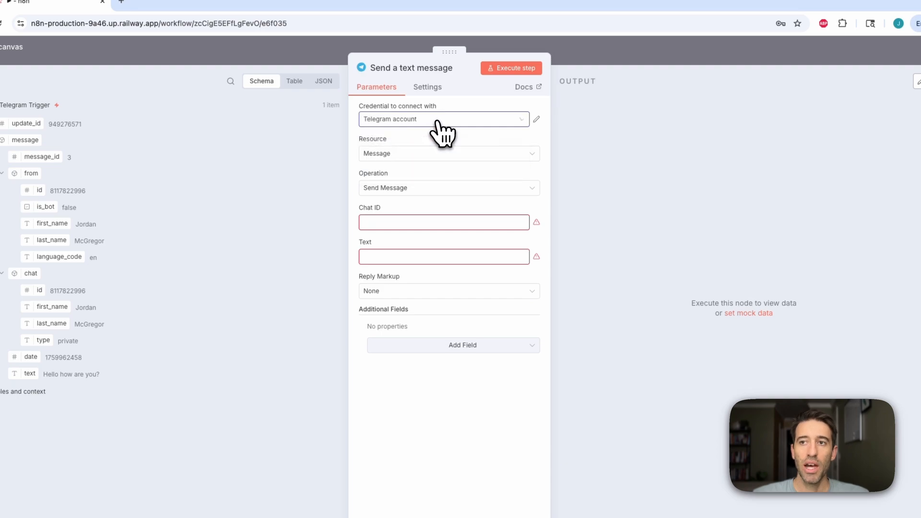
{"action": "left_click", "coordinate": [536, 119]}
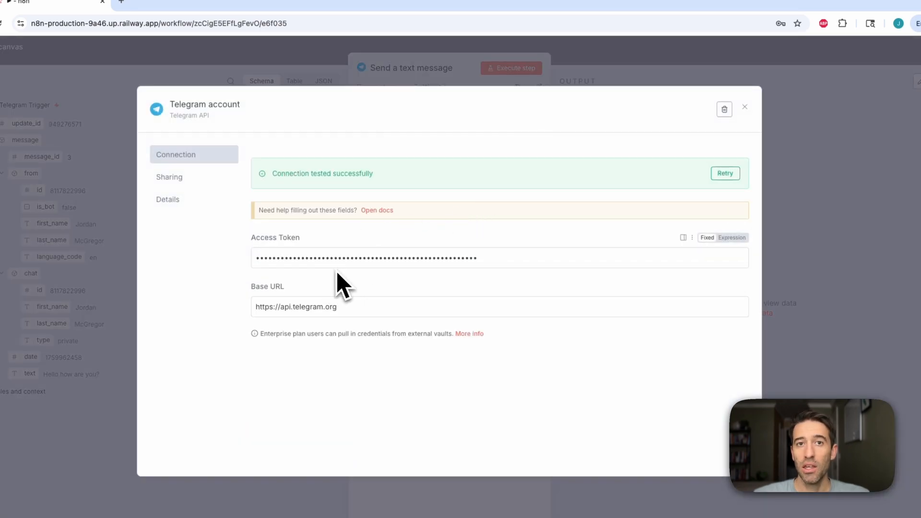
{"action": "left_click", "coordinate": [745, 109]}
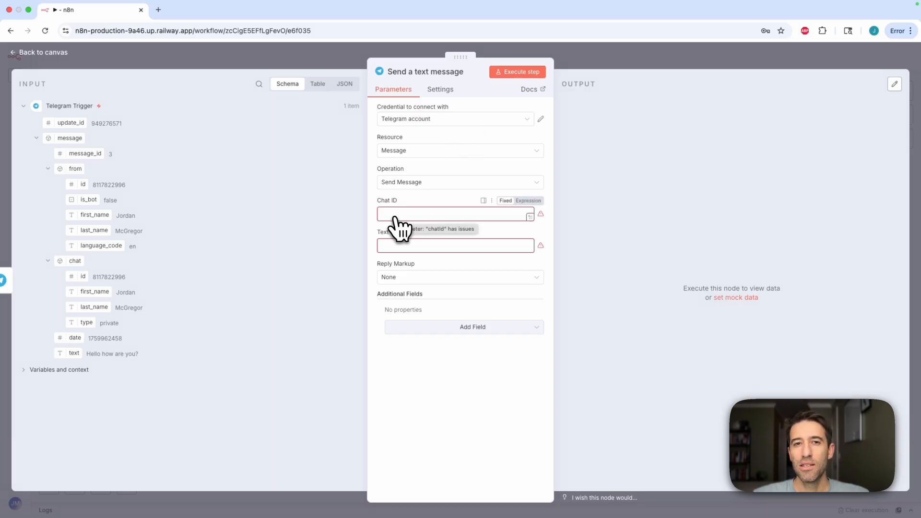
Map the trigger's message chat id into the Chat ID field of the send message node
{"action": "key", "text": "ctrl+Left"}
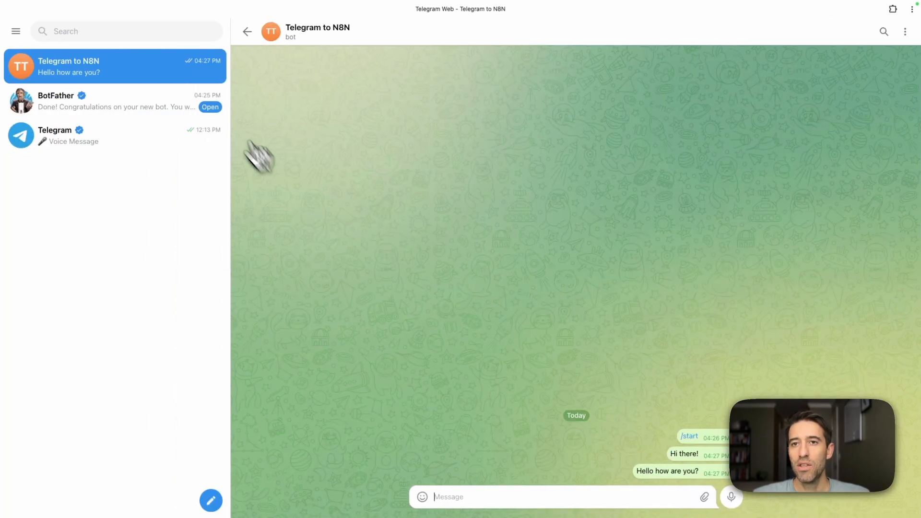
{"action": "key", "text": "ctrl+Right"}
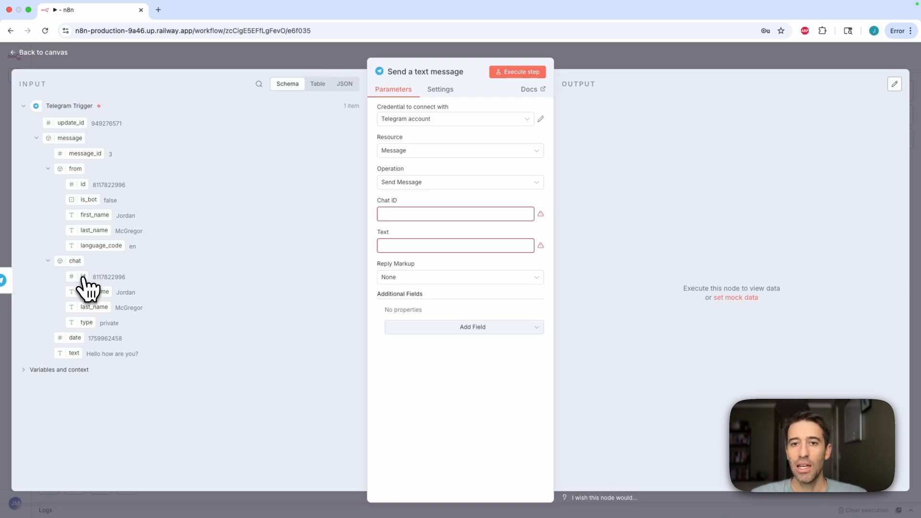
{"action": "left_click_drag", "start_coordinate": [83, 283], "coordinate": [422, 206]}
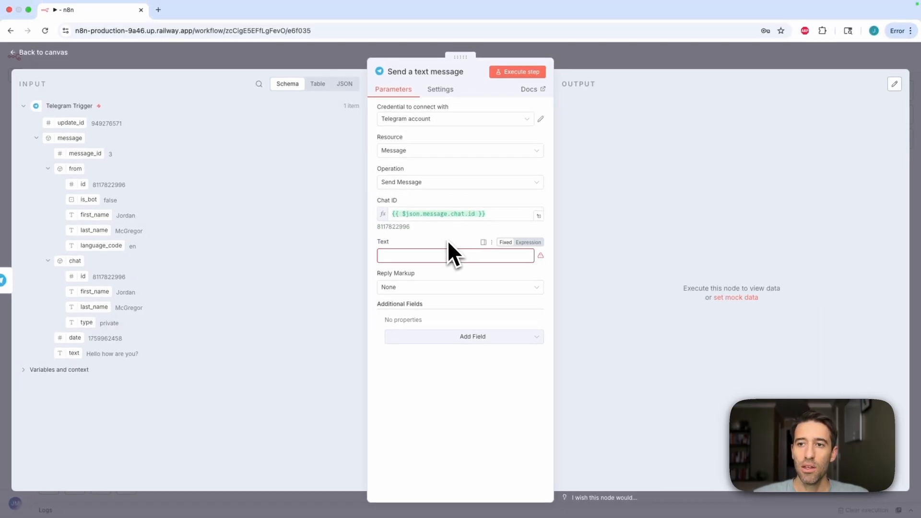
Set the message Text to "Hello, I am doing great!" and execute the step
{"action": "left_click", "coordinate": [409, 255]}
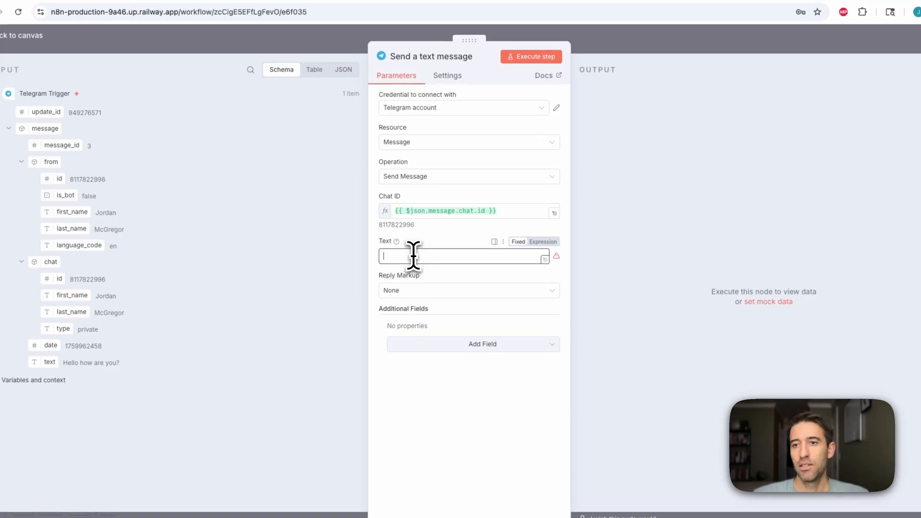
{"action": "type", "text": "Hello, I am doing"}
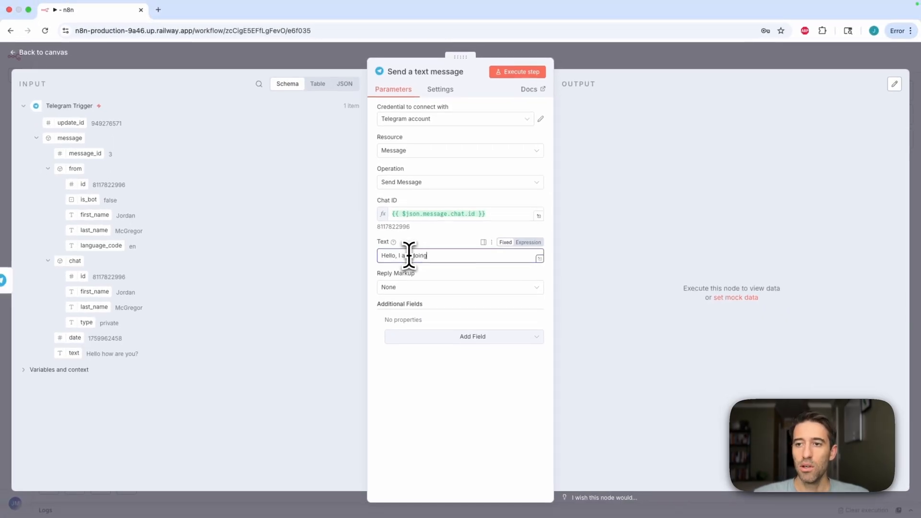
{"action": "type", "text": " great!"}
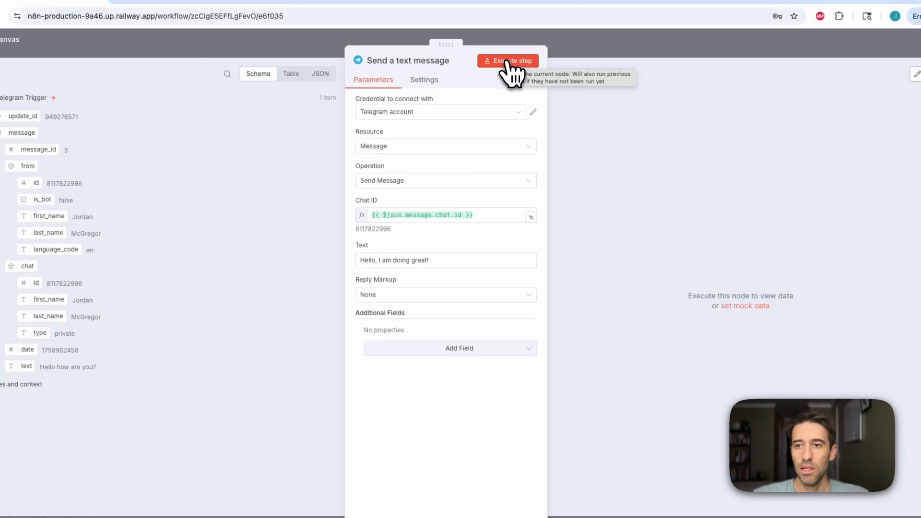
{"action": "left_click", "coordinate": [508, 62]}
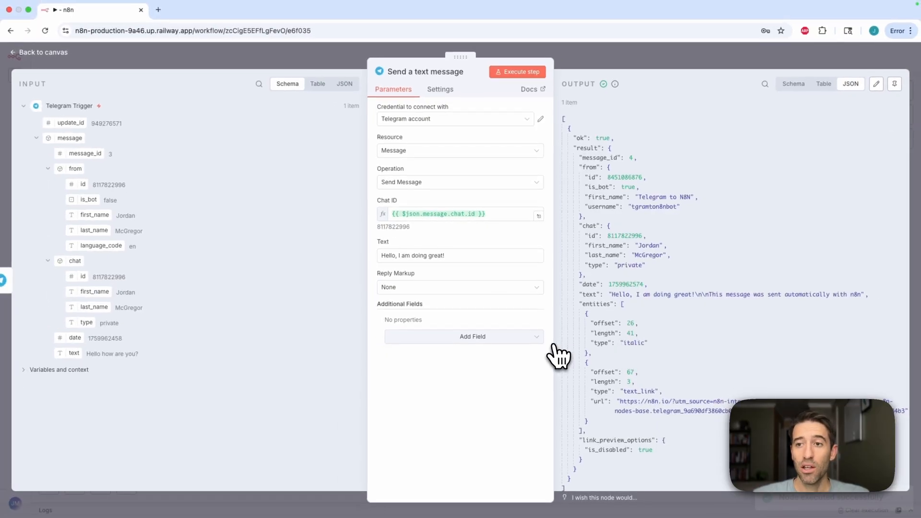
Check the bot's reply in the Telegram chat
{"action": "left_click_drag", "start_coordinate": [451, 257], "coordinate": [378, 276]}
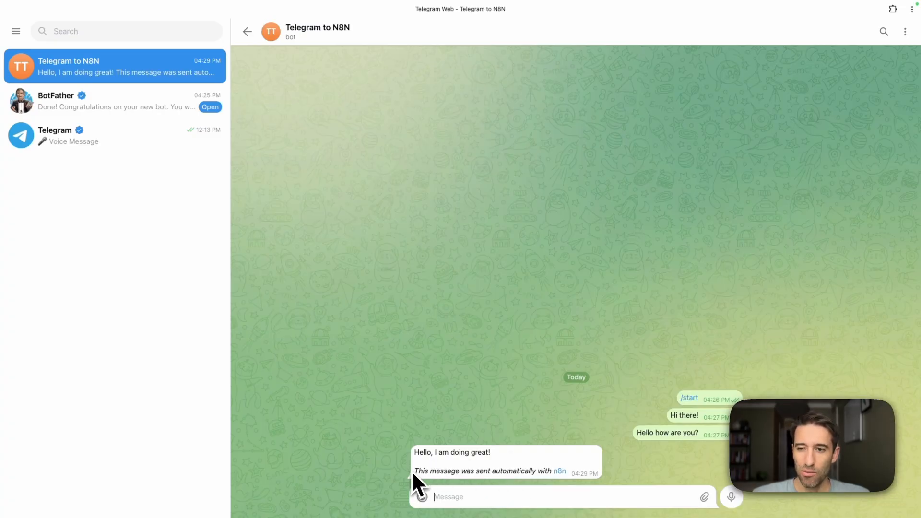
{"action": "left_click_drag", "start_coordinate": [413, 471], "coordinate": [571, 475]}
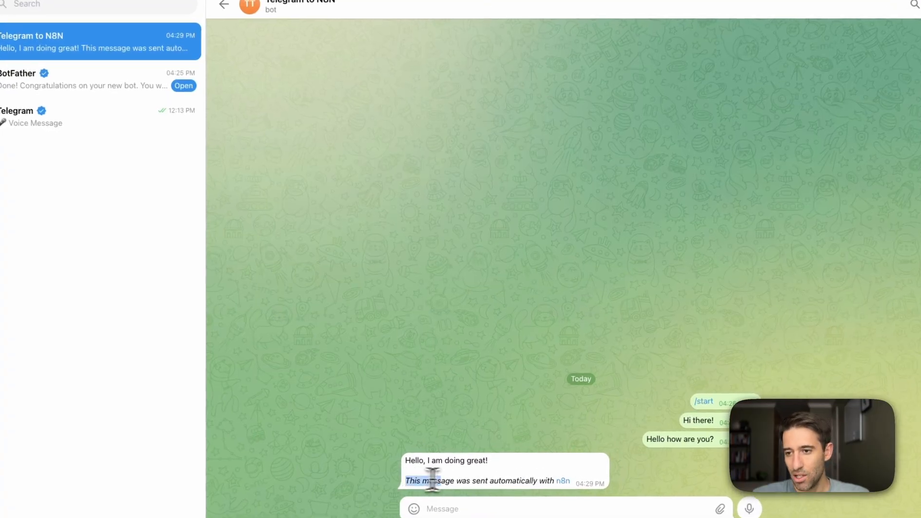
{"action": "left_click", "coordinate": [474, 470]}
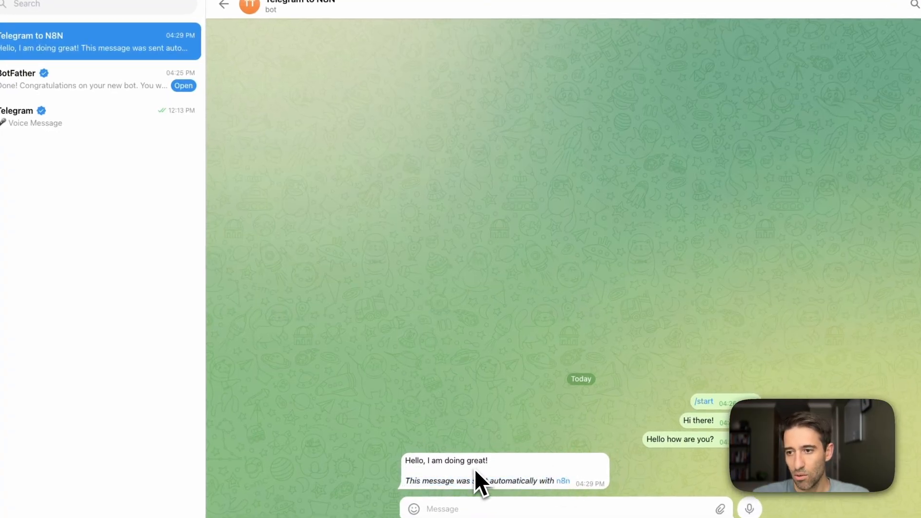
{"action": "key", "text": "ctrl+Right"}
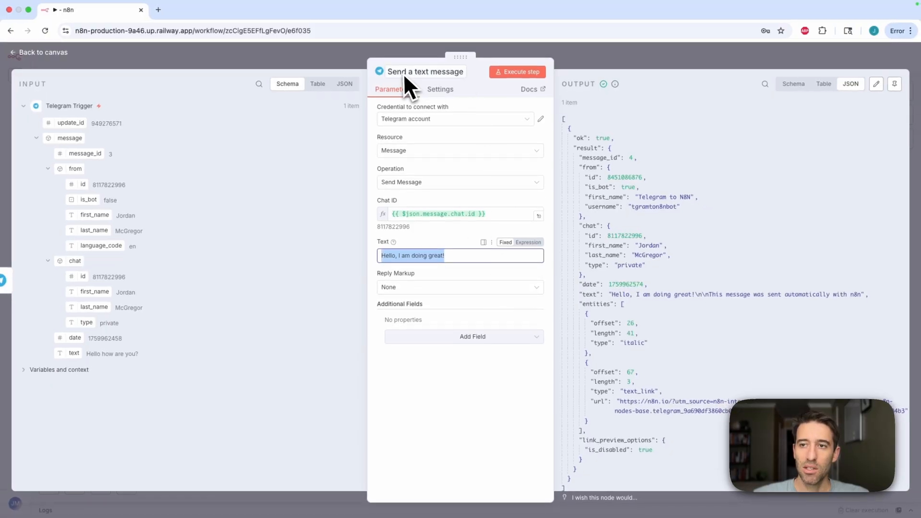
Add the Append n8n Attribution field switched off, execute the step again, and return to the canvas
{"action": "left_click", "coordinate": [472, 335]}
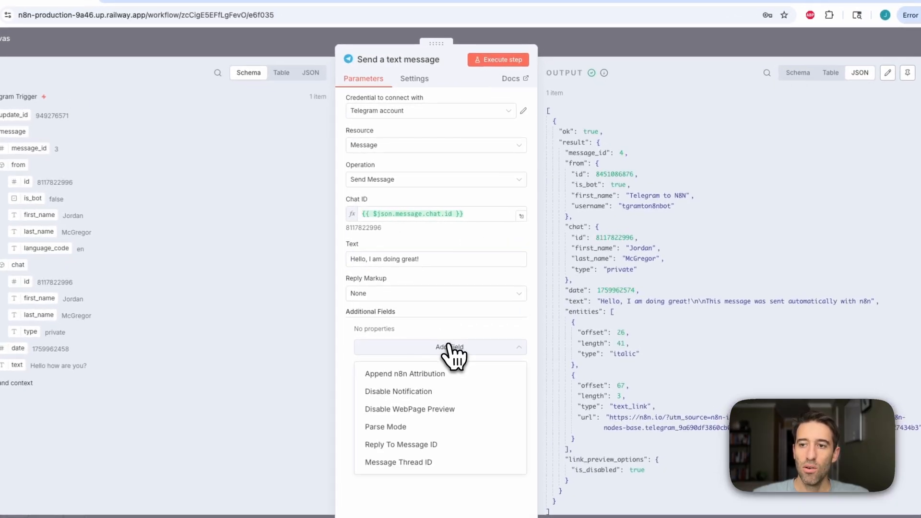
{"action": "left_click", "coordinate": [421, 376]}
{"action": "left_click", "coordinate": [373, 342]}
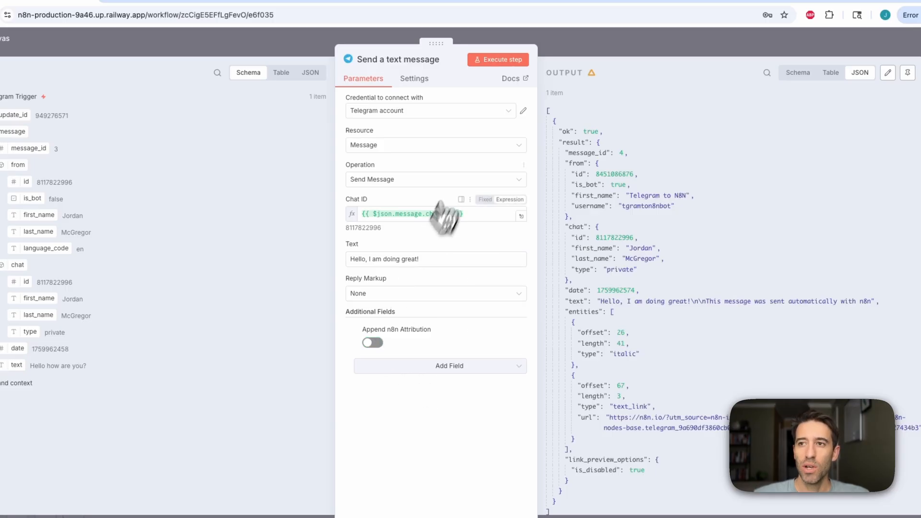
{"action": "left_click", "coordinate": [494, 62]}
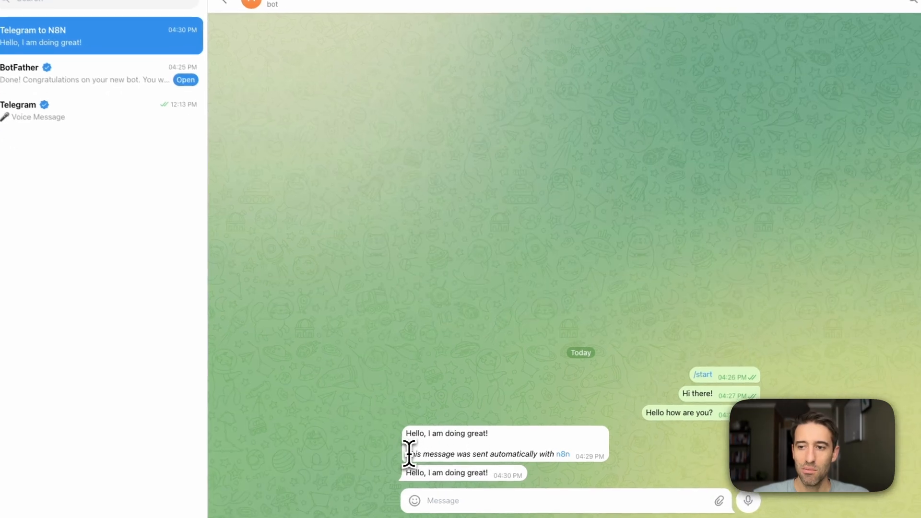
{"action": "left_click_drag", "start_coordinate": [408, 453], "coordinate": [568, 455]}
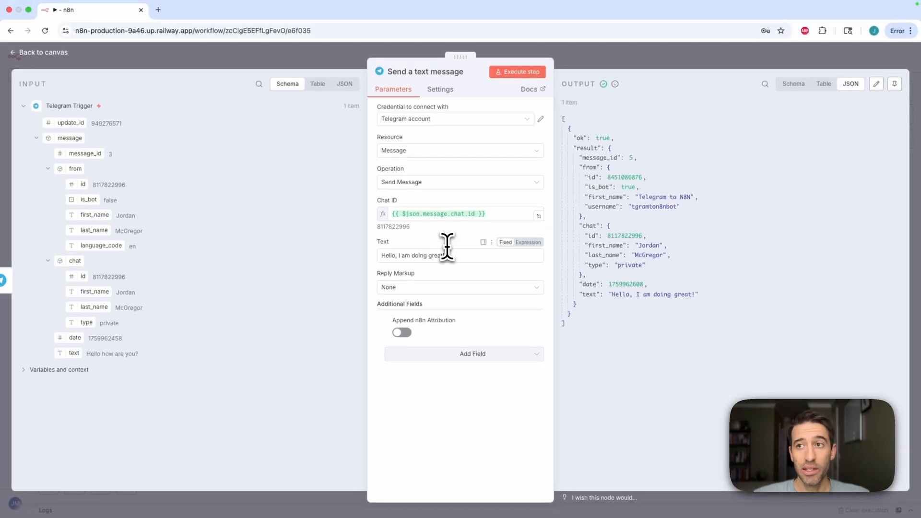
{"action": "left_click", "coordinate": [641, 63]}
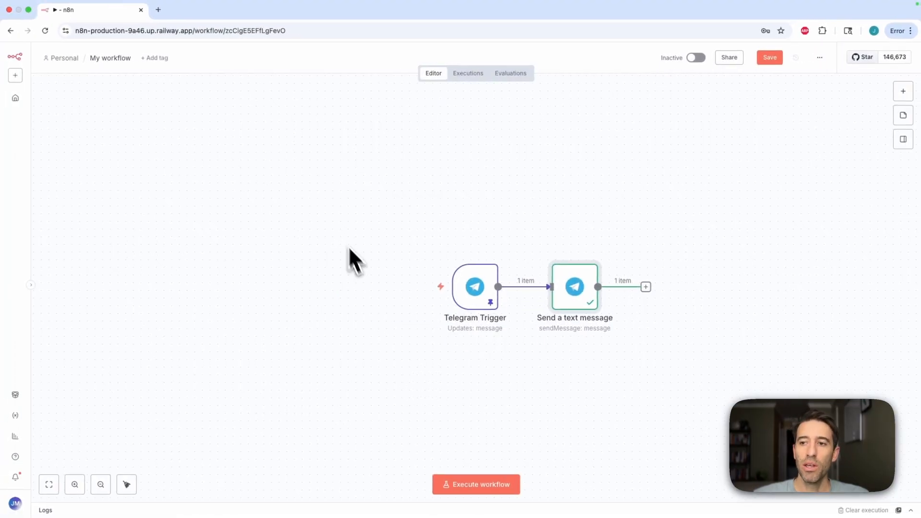
Open the Telegram Trigger and unpin its output data
{"action": "mouse_move", "coordinate": [481, 317]}
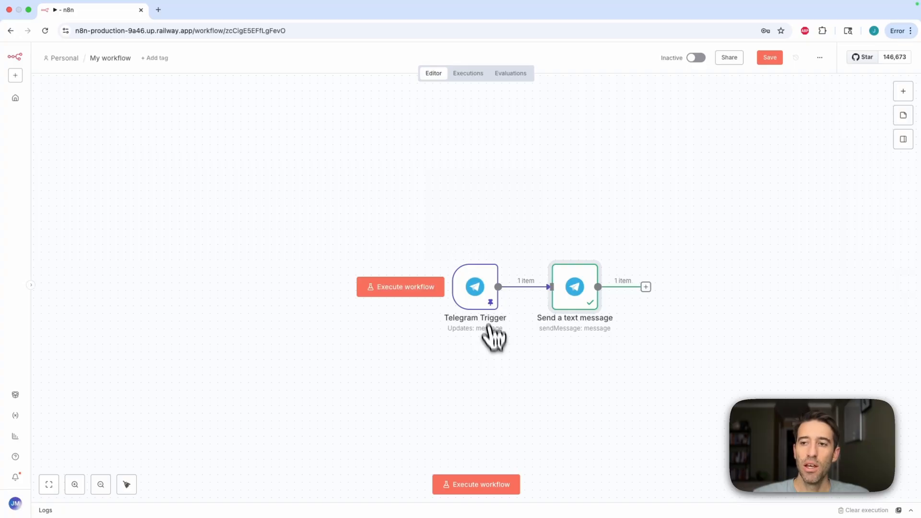
{"action": "double_click", "coordinate": [486, 302]}
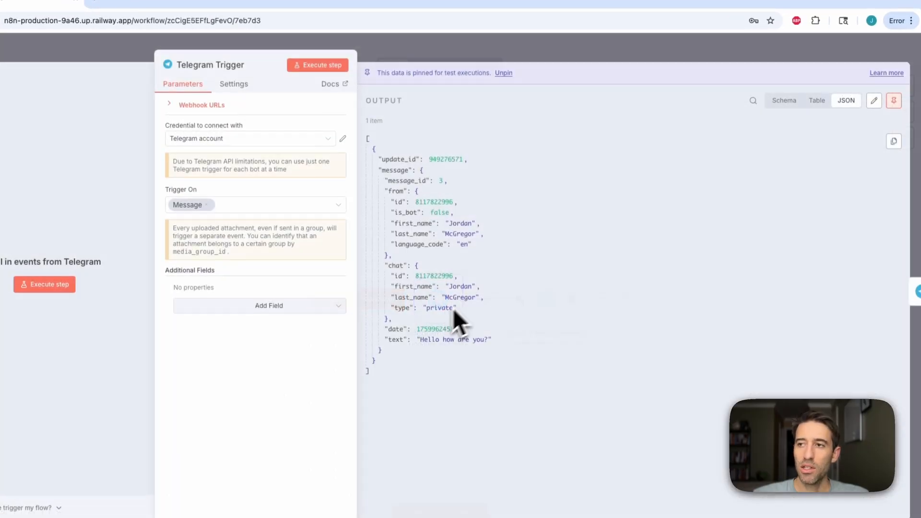
{"action": "left_click", "coordinate": [893, 102]}
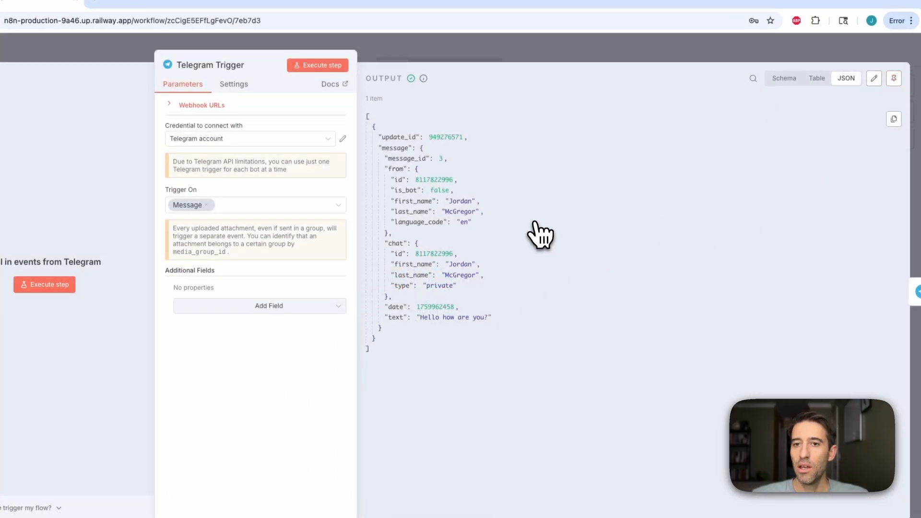
Listen for a test event and send the bot "Hello how are you doing?" from Telegram
{"action": "left_click", "coordinate": [120, 272]}
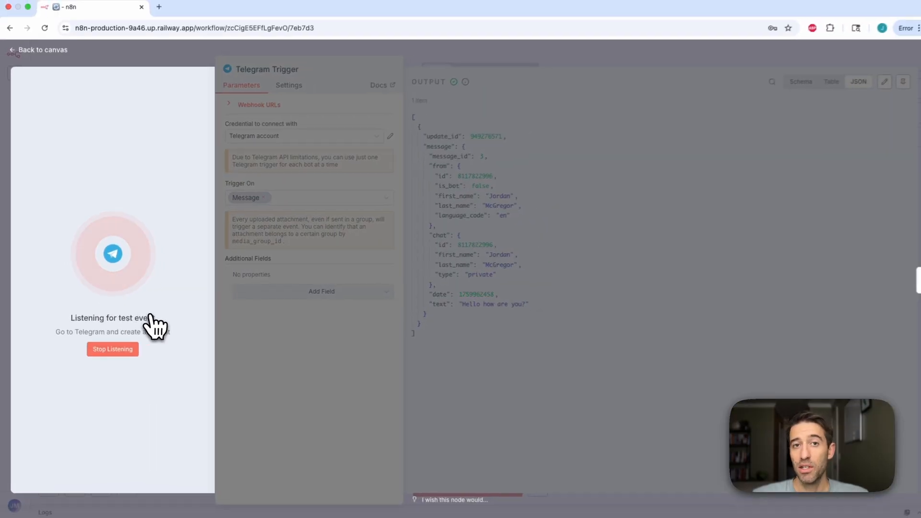
{"action": "key", "text": "ctrl+Left"}
{"action": "left_click", "coordinate": [460, 495]}
{"action": "type", "text": "Hello"}
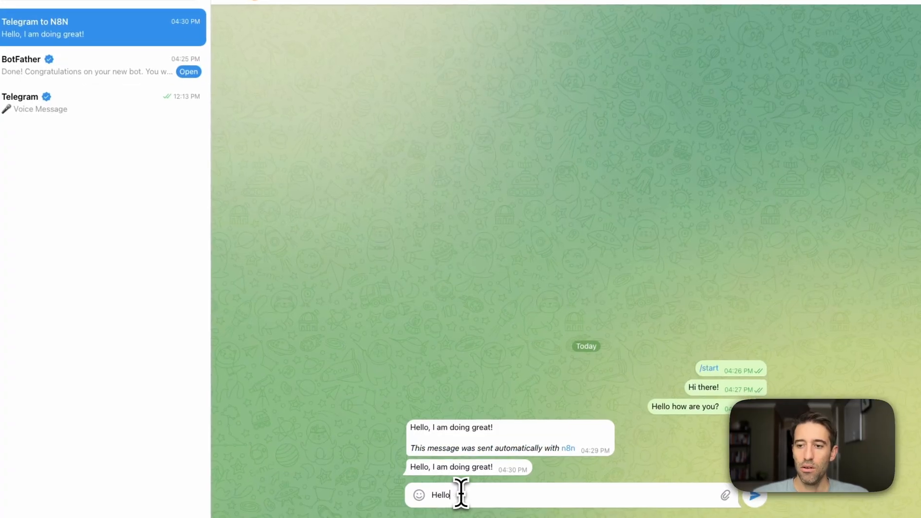
{"action": "type", "text": " how a"}
{"action": "type", "text": "re you doing?"}
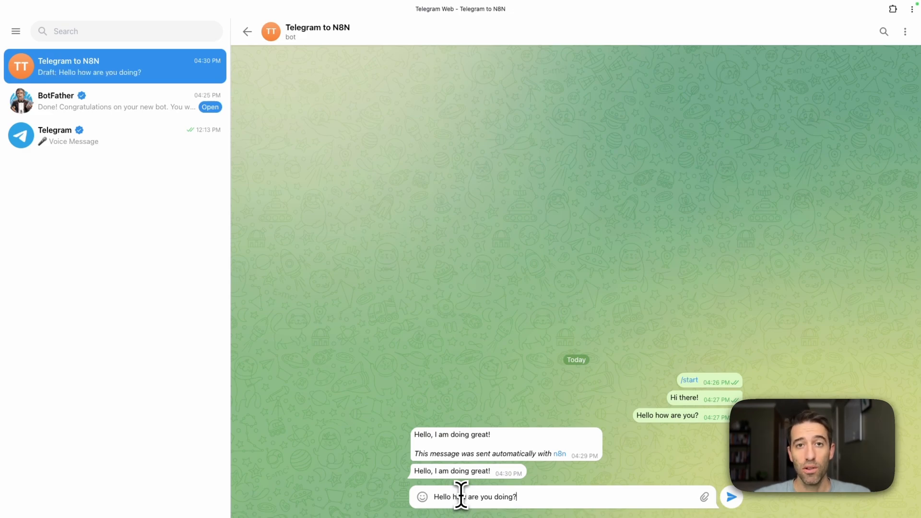
{"action": "key", "text": "Return"}
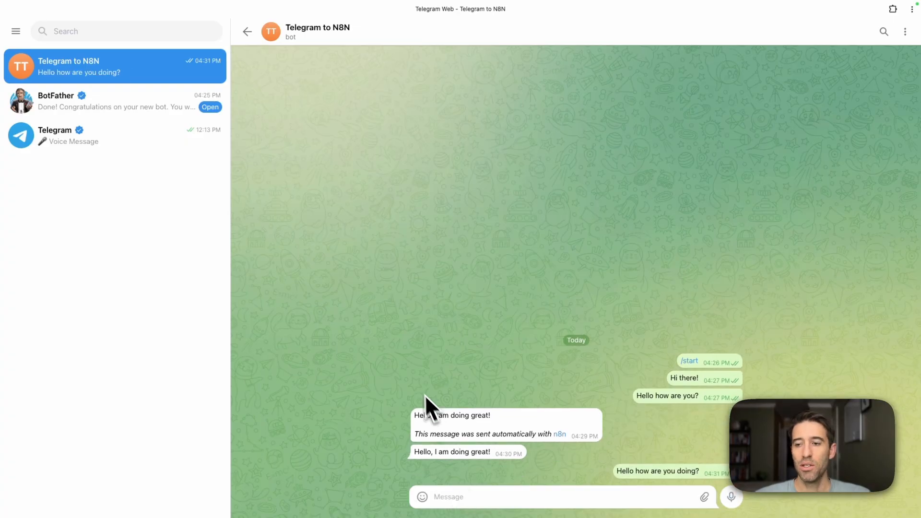
{"action": "key", "text": "ctrl+Right"}
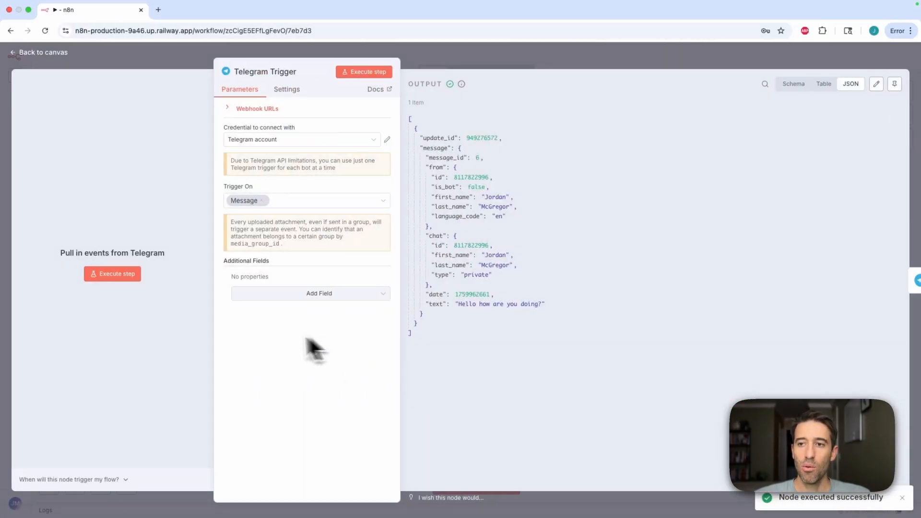
Review the captured message text in the trigger output and go back to the canvas
{"action": "left_click_drag", "start_coordinate": [546, 305], "coordinate": [454, 304]}
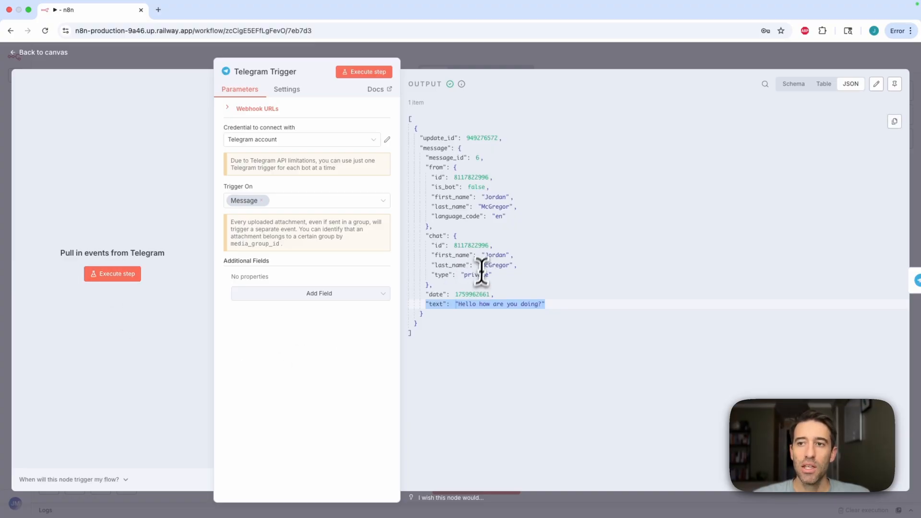
{"action": "left_click", "coordinate": [509, 58]}
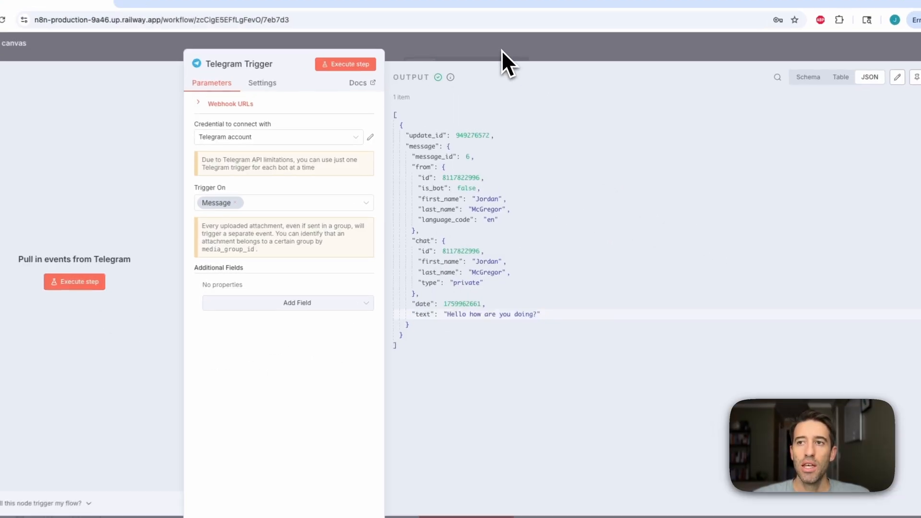
{"action": "left_click", "coordinate": [502, 50]}
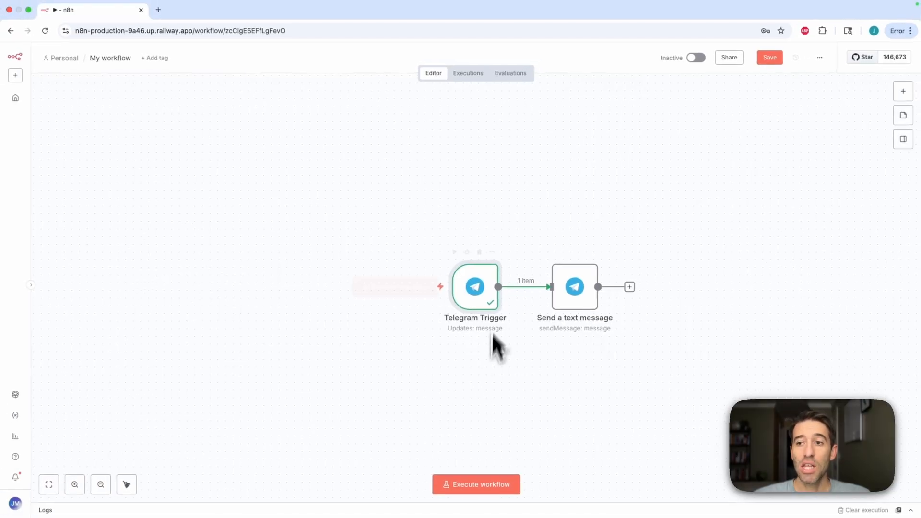
{"action": "mouse_move", "coordinate": [446, 308]}
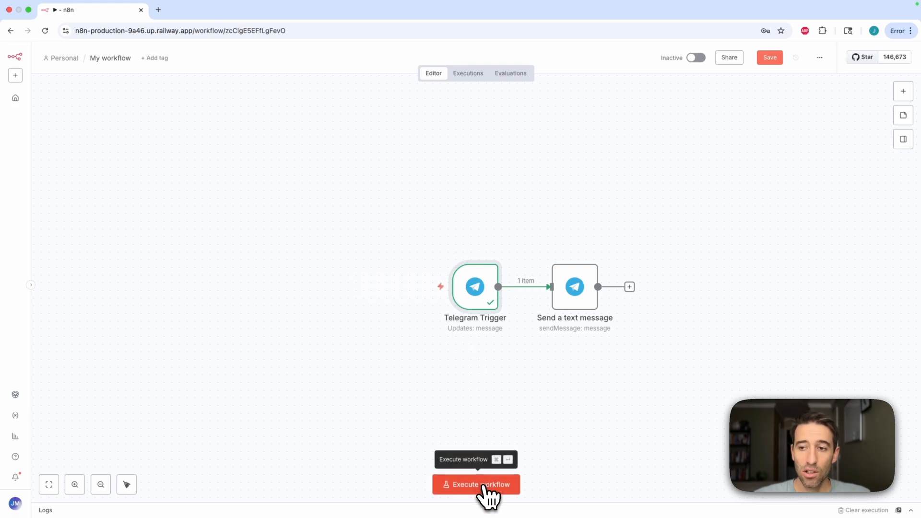
Send the bot the message "Hi" from the Telegram chat
{"action": "left_click", "coordinate": [484, 486]}
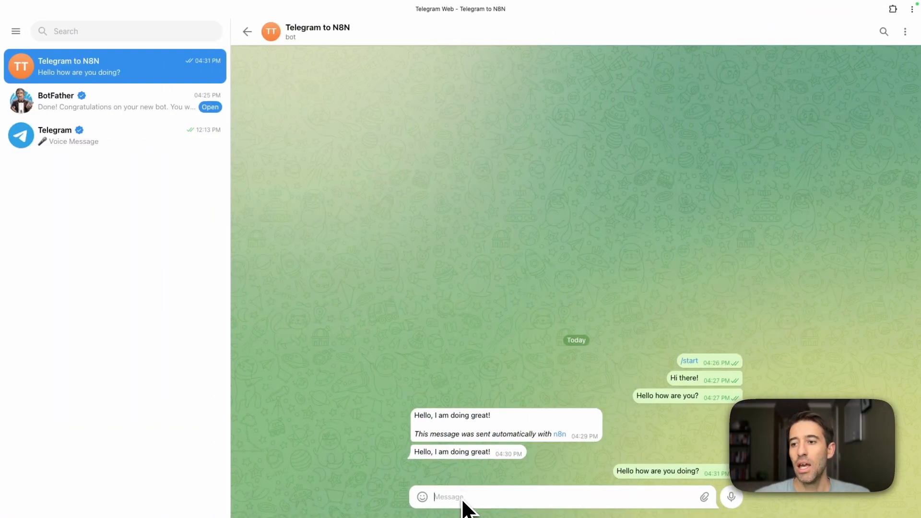
{"action": "type", "text": "H"}
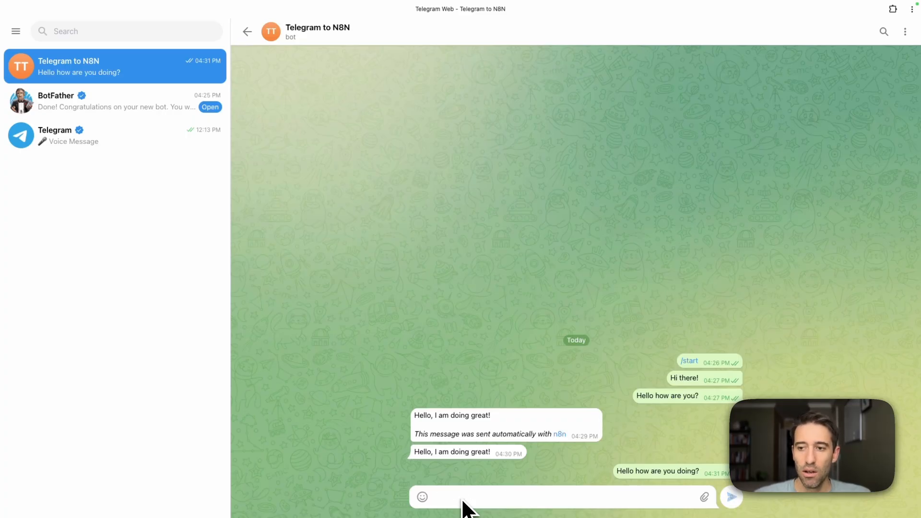
{"action": "key", "text": "Return"}
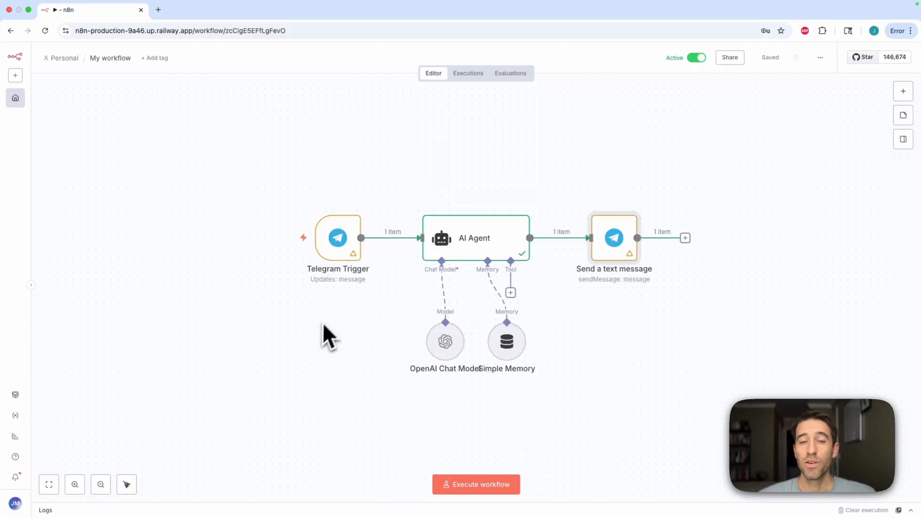
Rearrange the OpenAI Chat Model and Simple Memory nodes beneath the AI Agent on the canvas
{"action": "mouse_move", "coordinate": [303, 295]}
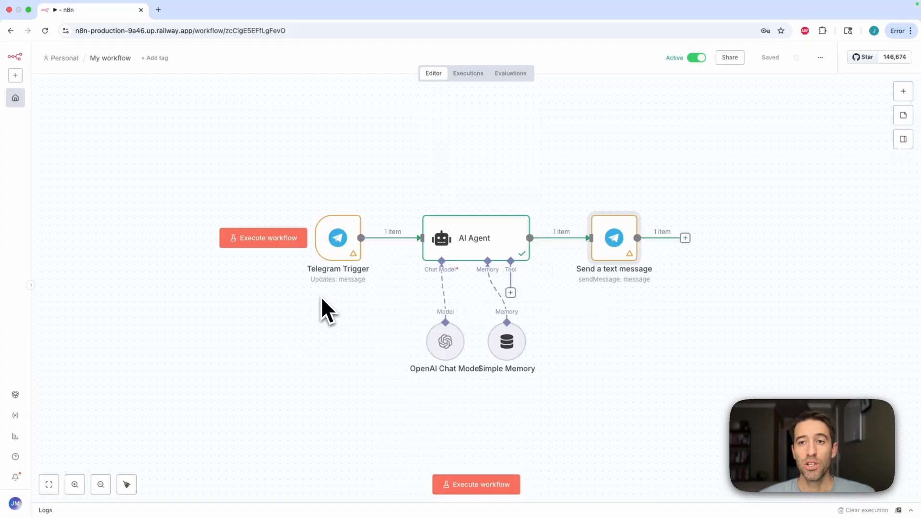
{"action": "mouse_move", "coordinate": [478, 244]}
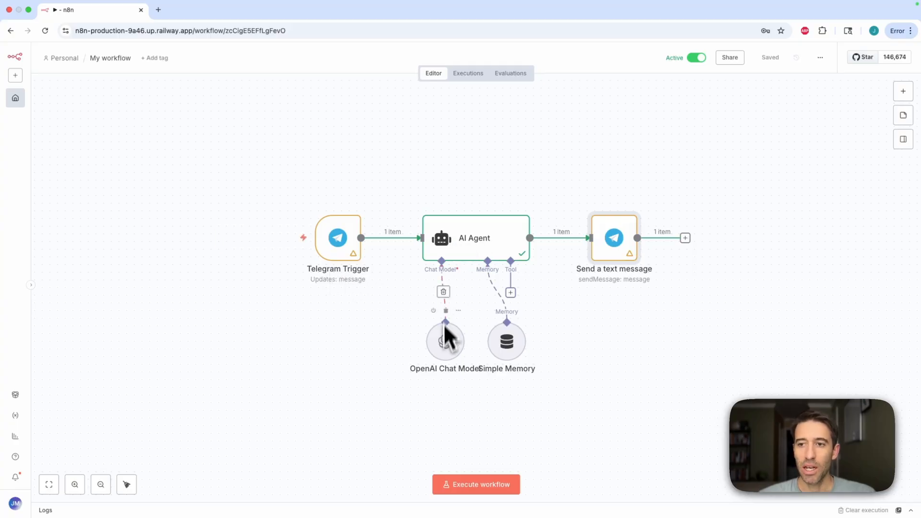
{"action": "left_click_drag", "start_coordinate": [447, 347], "coordinate": [365, 344]}
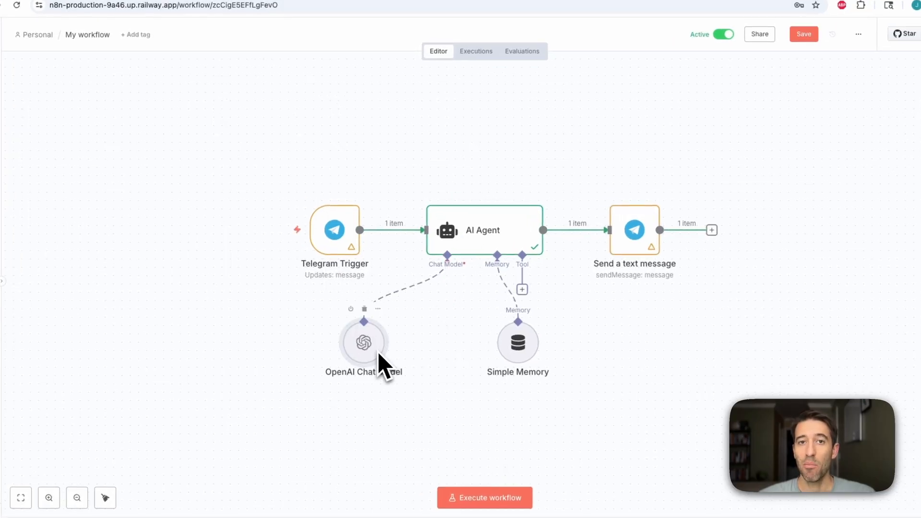
{"action": "left_click_drag", "start_coordinate": [519, 342], "coordinate": [495, 330]}
{"action": "mouse_move", "coordinate": [348, 225]}
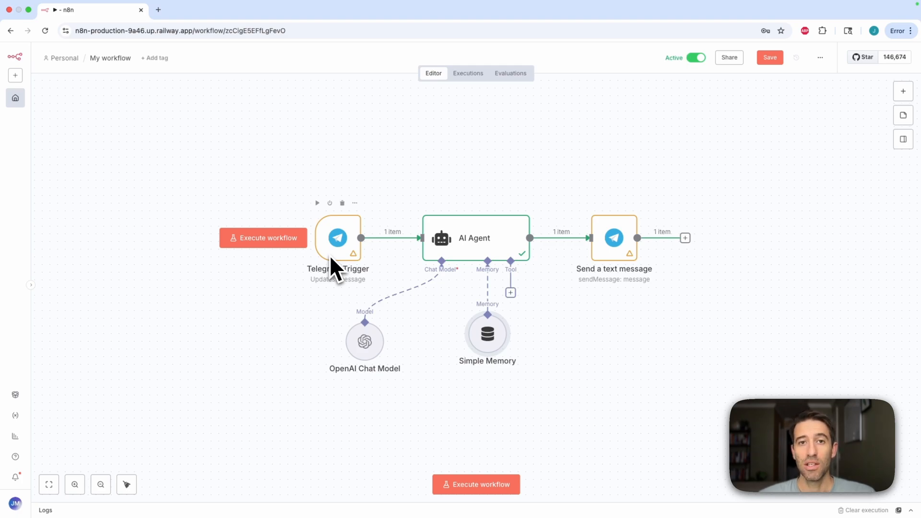
Ask the bot "Can you give me five place that are recommended to eat in Chicago?" and review its reply
{"action": "key", "text": "ctrl+Left"}
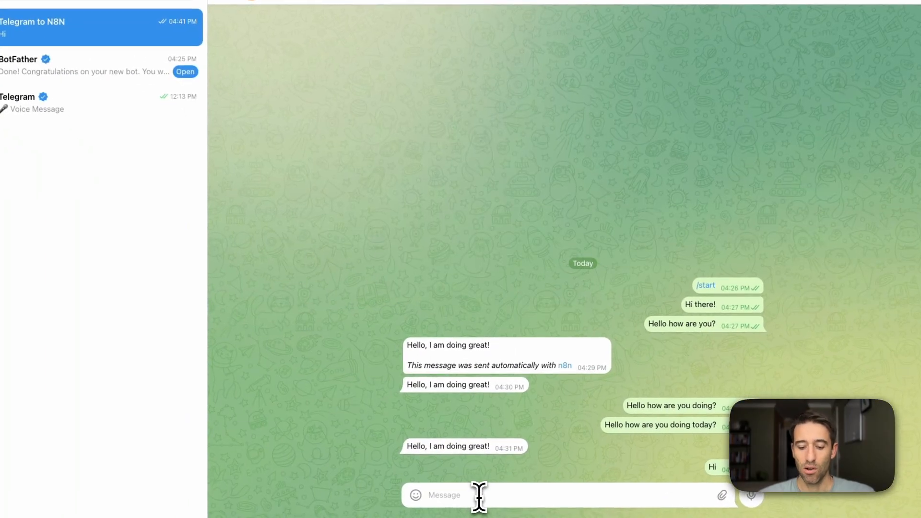
{"action": "type", "text": "Can you"}
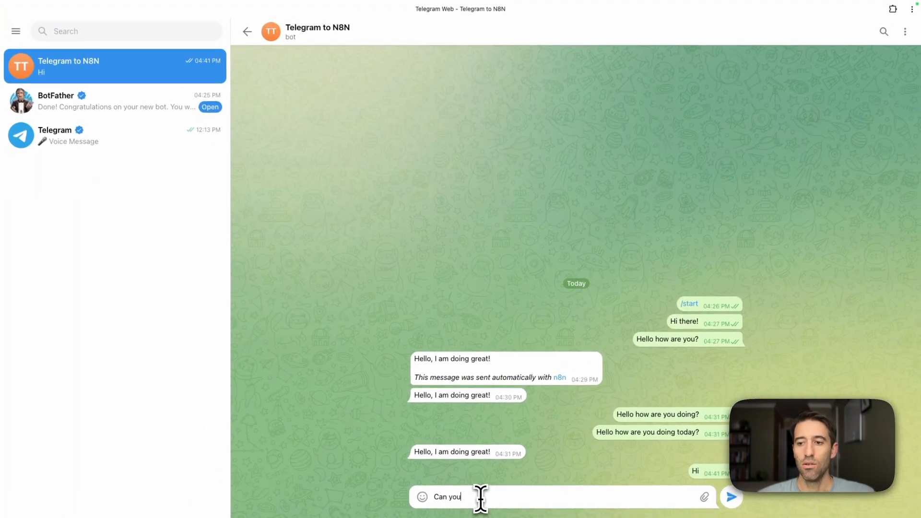
{"action": "type", "text": " give me five p"}
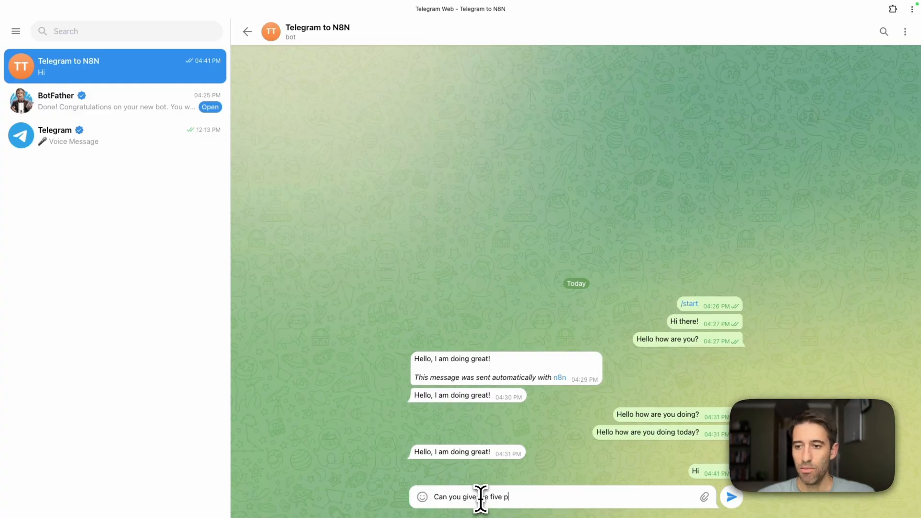
{"action": "type", "text": "lace that are "}
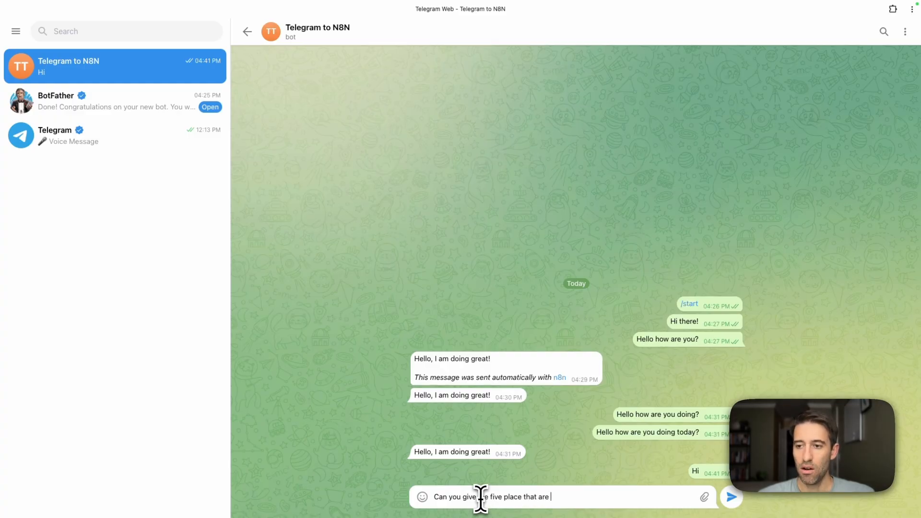
{"action": "type", "text": "recommended to eat"}
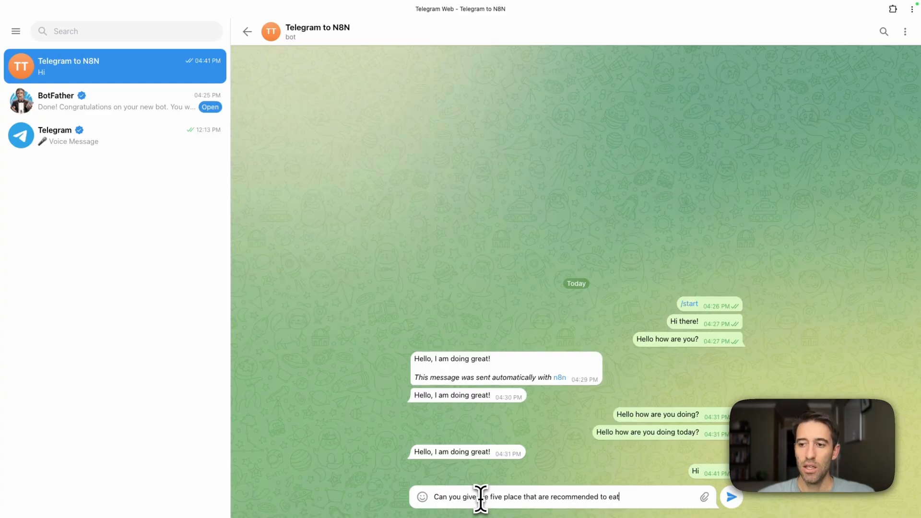
{"action": "type", "text": " in Chicago?"}
{"action": "key", "text": "Return"}
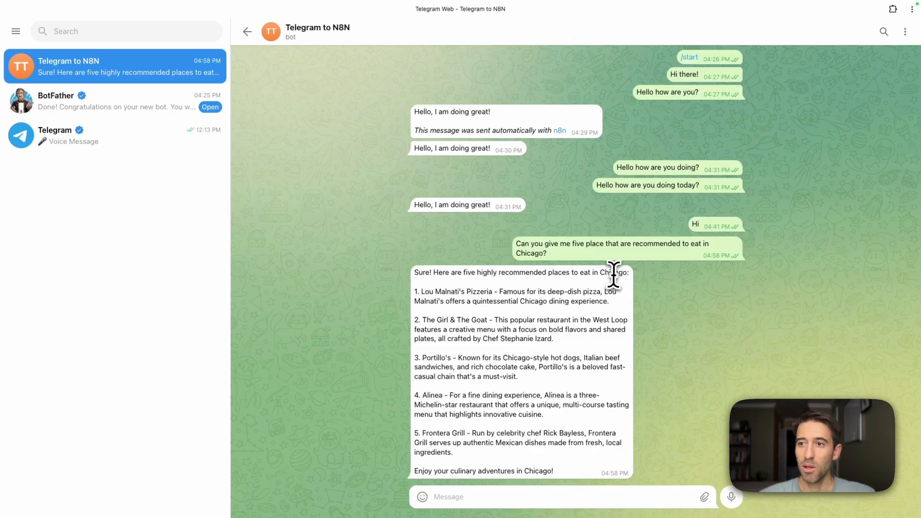
{"action": "left_click_drag", "start_coordinate": [607, 301], "coordinate": [403, 278]}
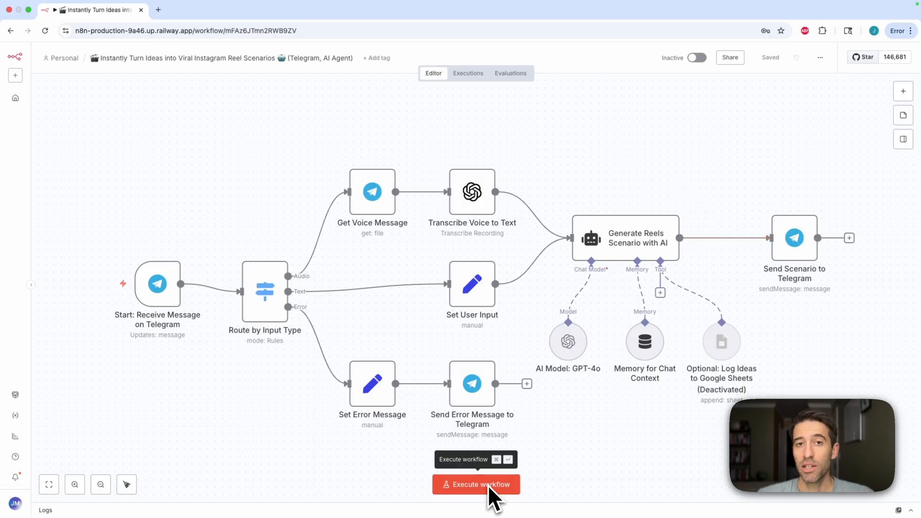
Execute the Instagram reel scenario workflow and send the bot a voice message from Telegram
{"action": "left_click", "coordinate": [503, 486]}
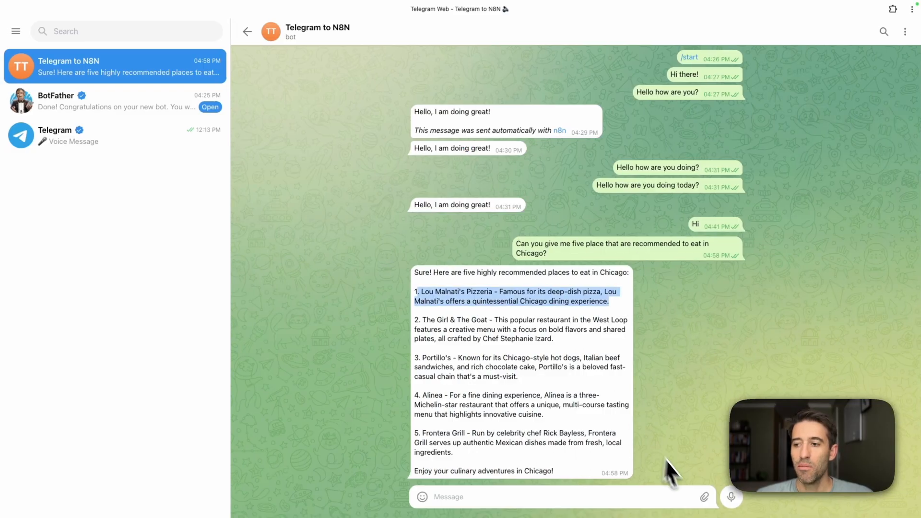
{"action": "left_click", "coordinate": [738, 501]}
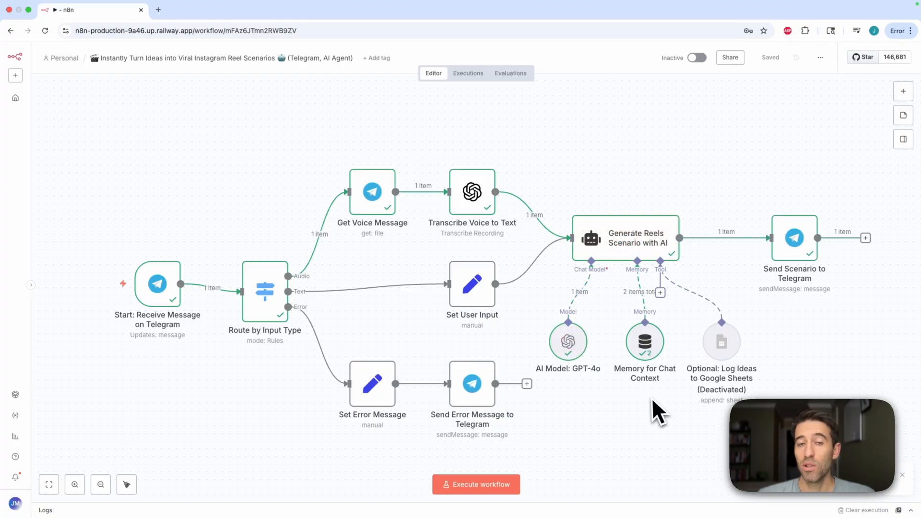
{"action": "key", "text": "ctrl+Left"}
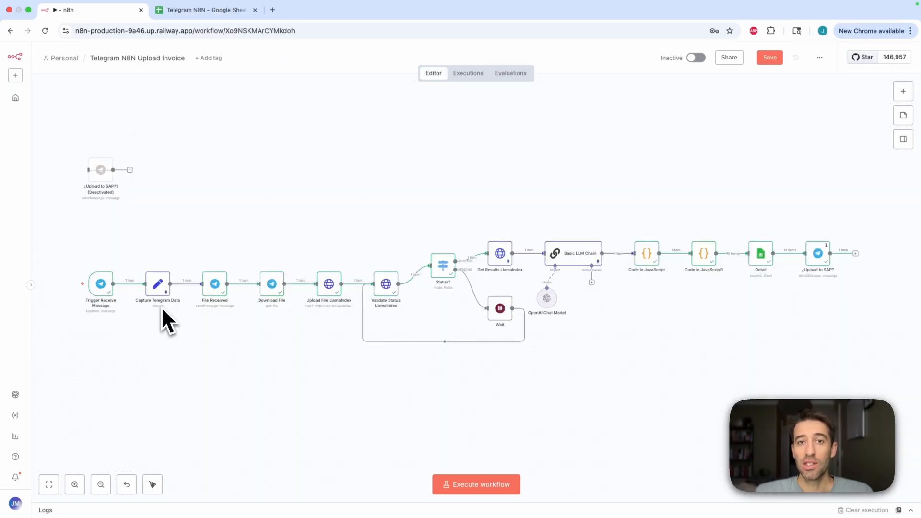
Inspect the Telegram N8N Upload Invoice workflow, its Telegram N8N spreadsheet, and the sample invoice
{"action": "mouse_move", "coordinate": [107, 301]}
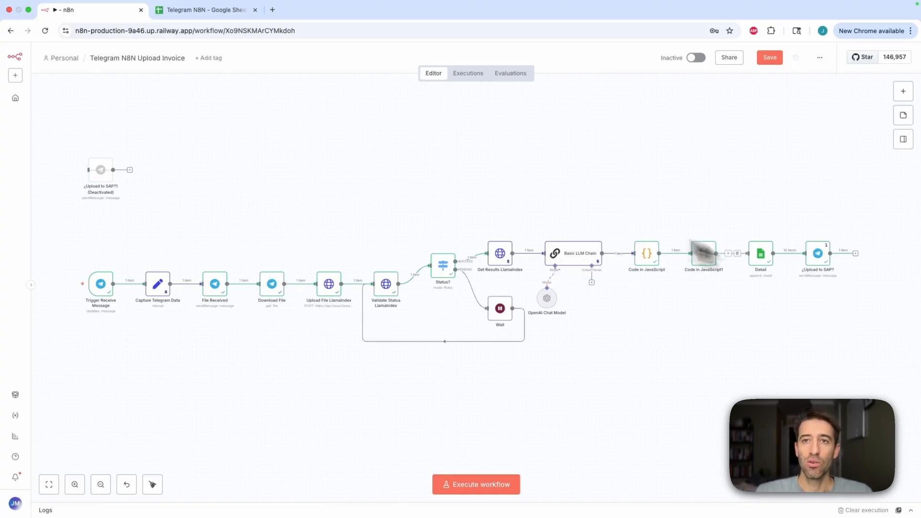
{"action": "left_click", "coordinate": [204, 10]}
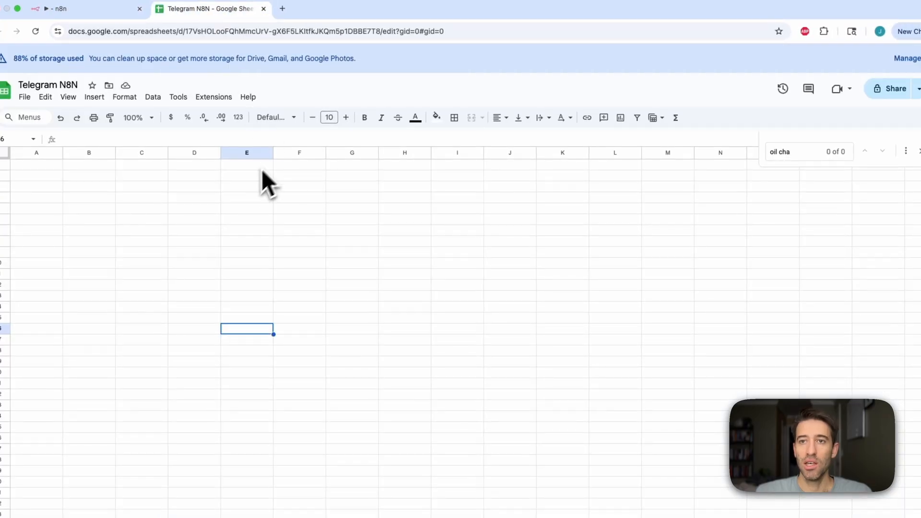
{"action": "left_click", "coordinate": [57, 9]}
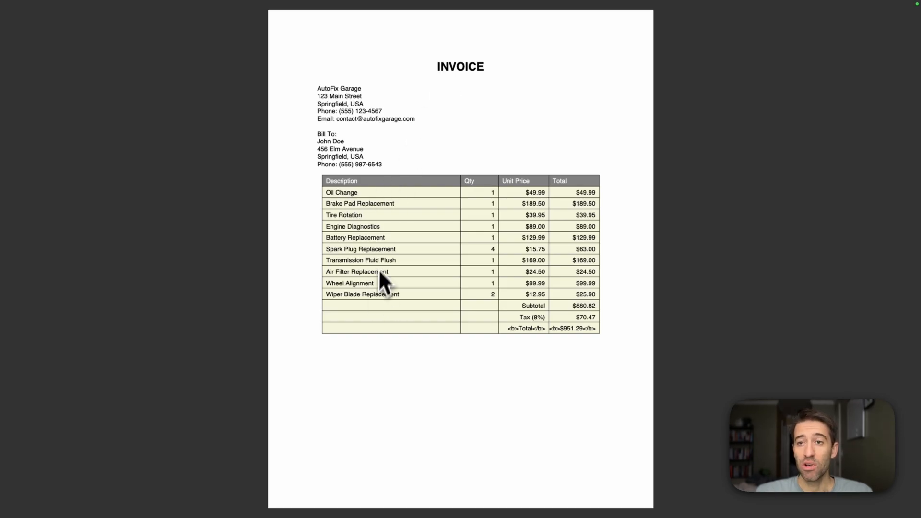
{"action": "left_click_drag", "start_coordinate": [328, 192], "coordinate": [359, 191]}
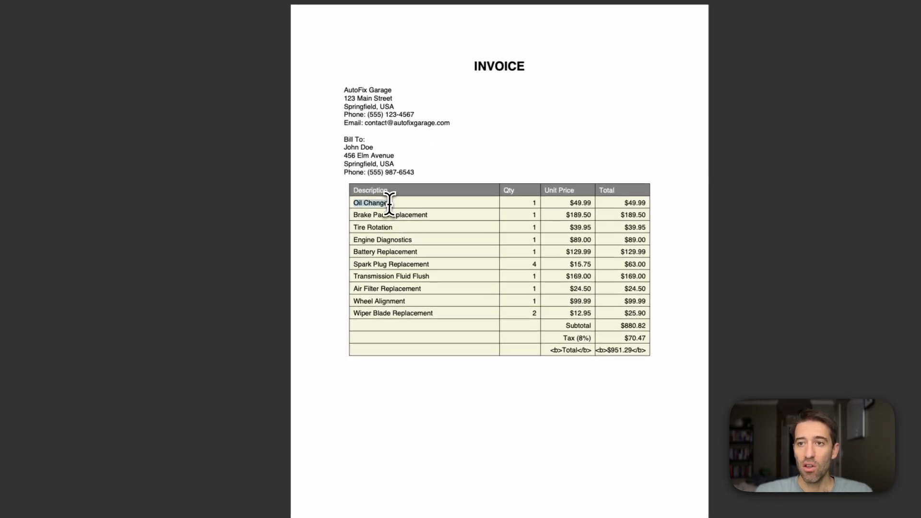
{"action": "triple_click", "coordinate": [384, 215]}
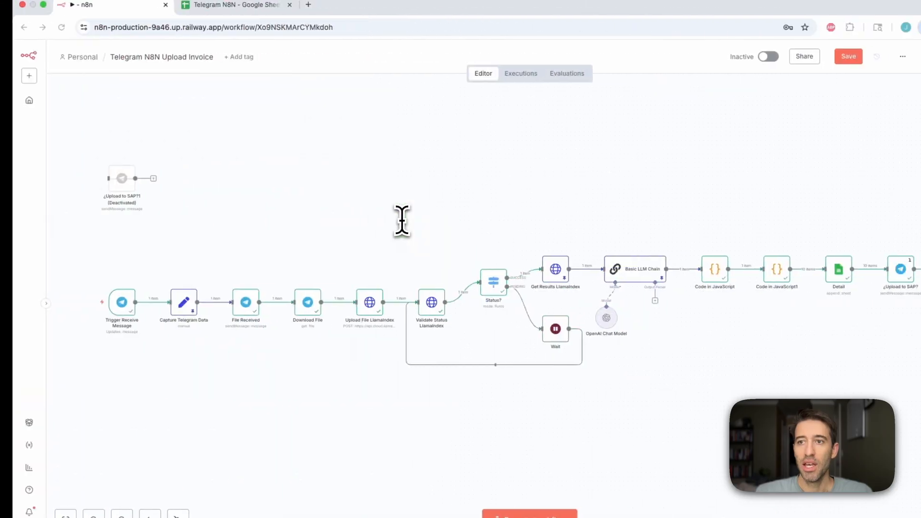
{"action": "left_click", "coordinate": [232, 10]}
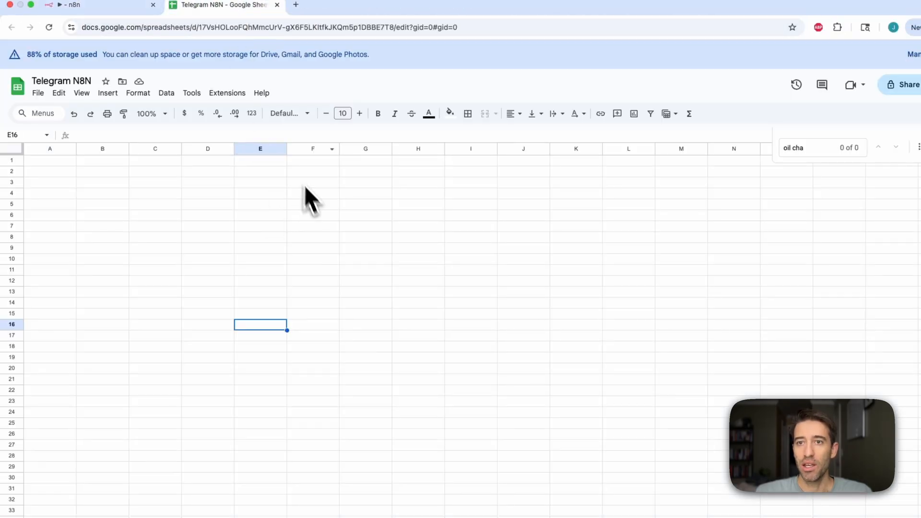
{"action": "left_click", "coordinate": [76, 6]}
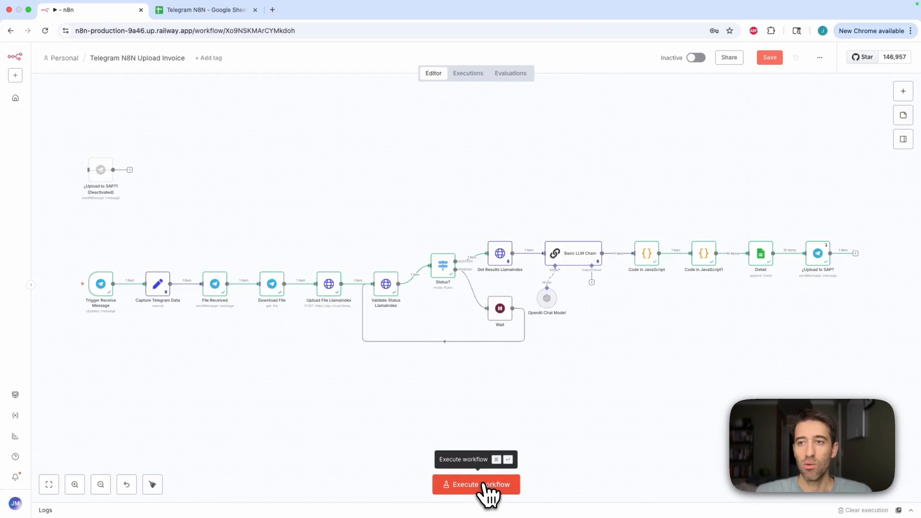
Execute the invoice workflow and send car_repair_invoice.pdf from Downloads to the bot as a file
{"action": "left_click", "coordinate": [487, 482]}
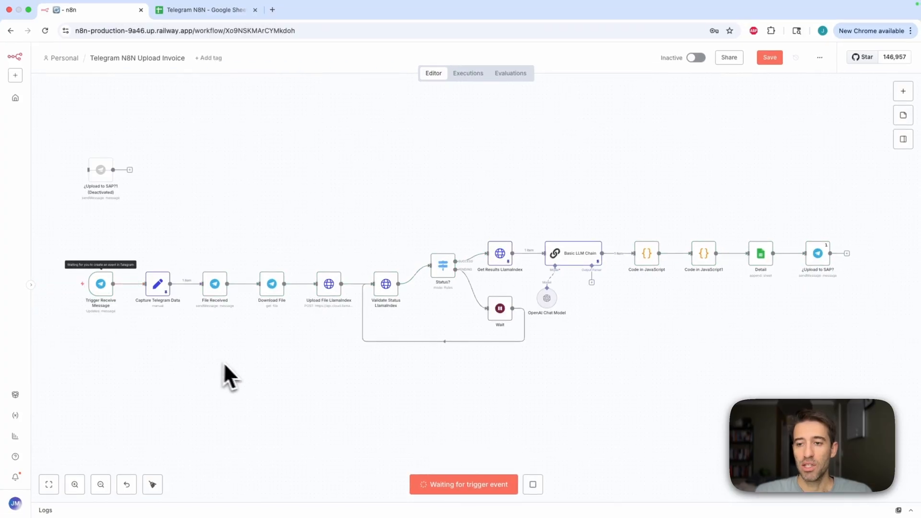
{"action": "key", "text": "ctrl+Right"}
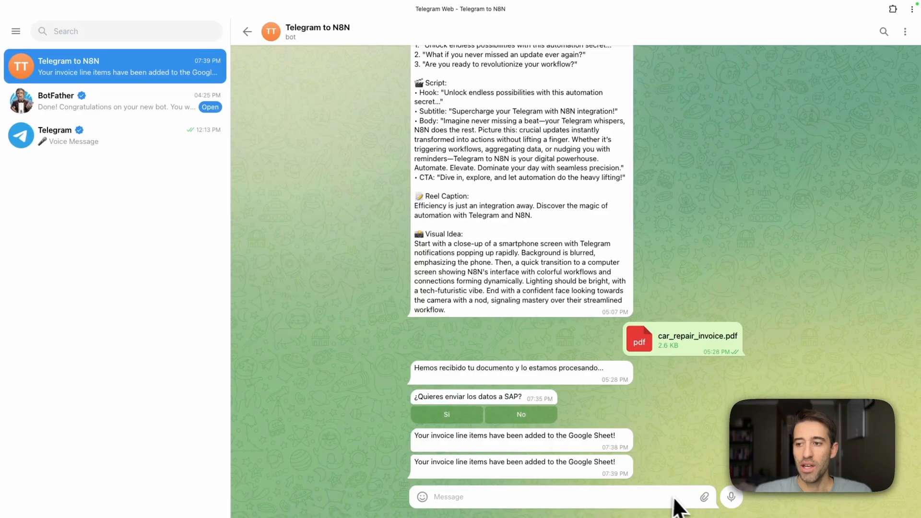
{"action": "mouse_move", "coordinate": [701, 496]}
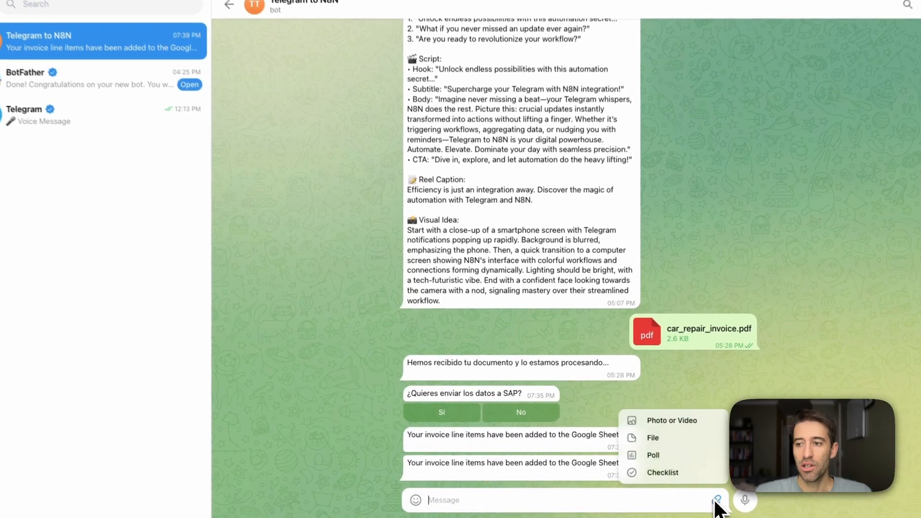
{"action": "left_click", "coordinate": [644, 436]}
{"action": "left_click", "coordinate": [283, 218]}
{"action": "left_click", "coordinate": [364, 204]}
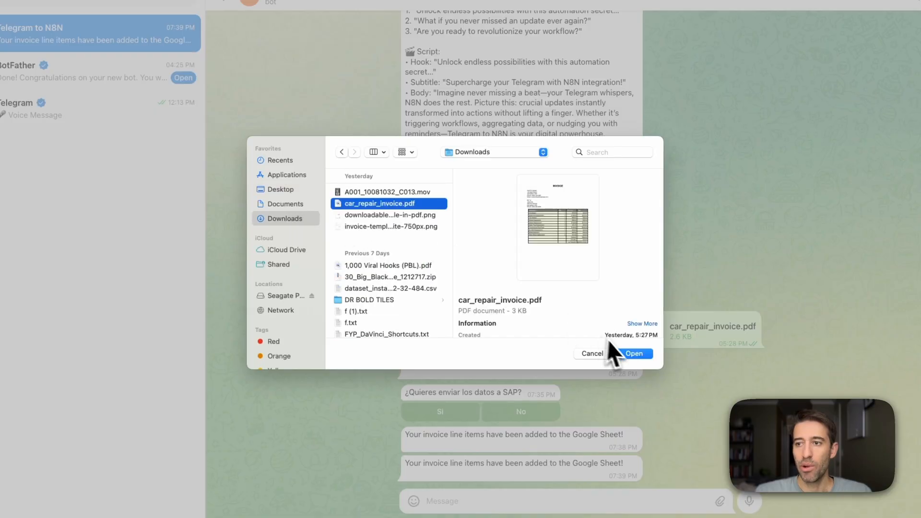
{"action": "left_click", "coordinate": [634, 354]}
{"action": "left_click", "coordinate": [539, 288]}
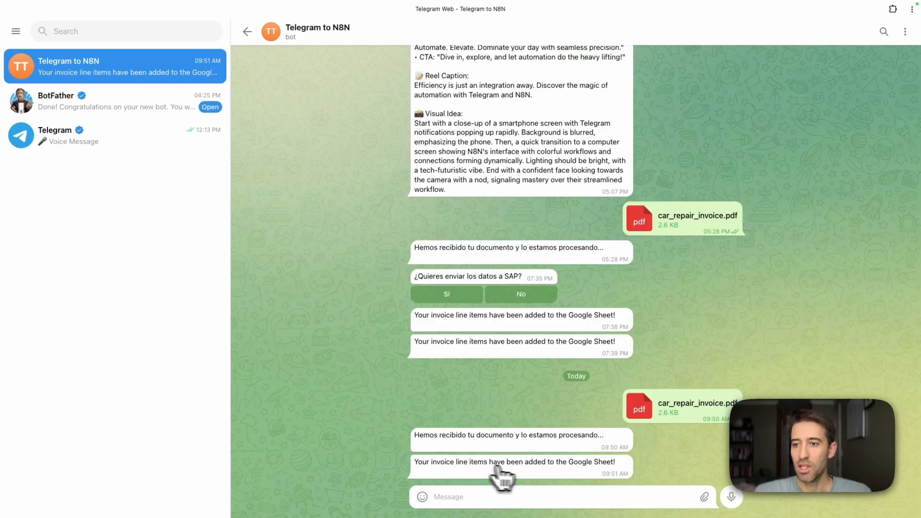
Review the invoice line items added to the Telegram N8N spreadsheet
{"action": "key", "text": "ctrl+Right"}
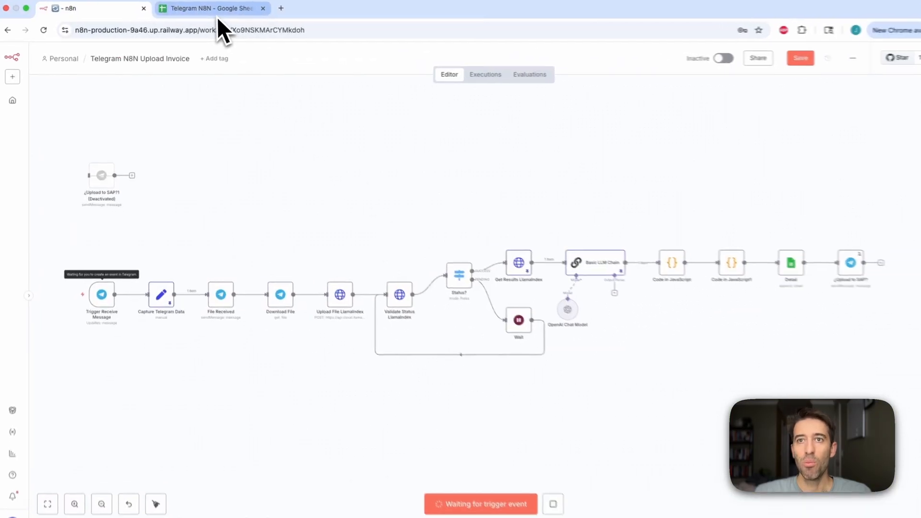
{"action": "left_click", "coordinate": [211, 10]}
{"action": "left_click", "coordinate": [454, 305]}
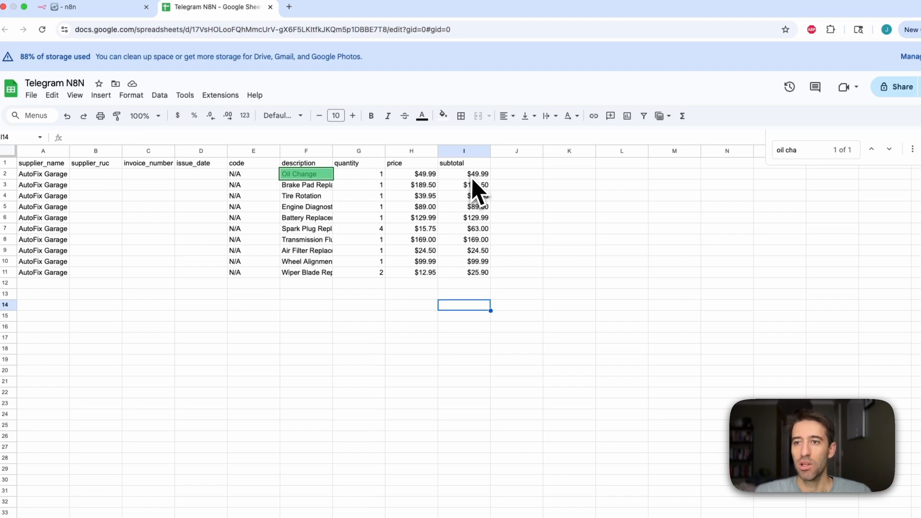
{"action": "left_click", "coordinate": [358, 165]}
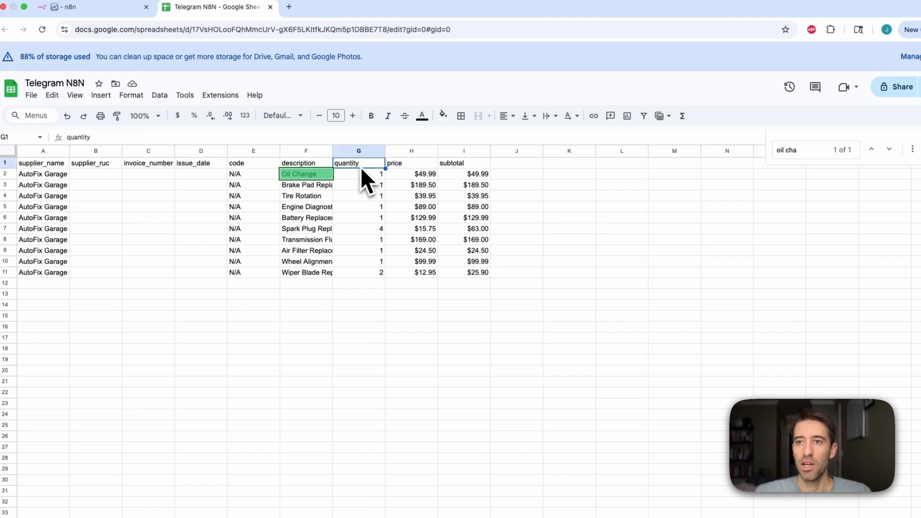
{"action": "left_click", "coordinate": [411, 166]}
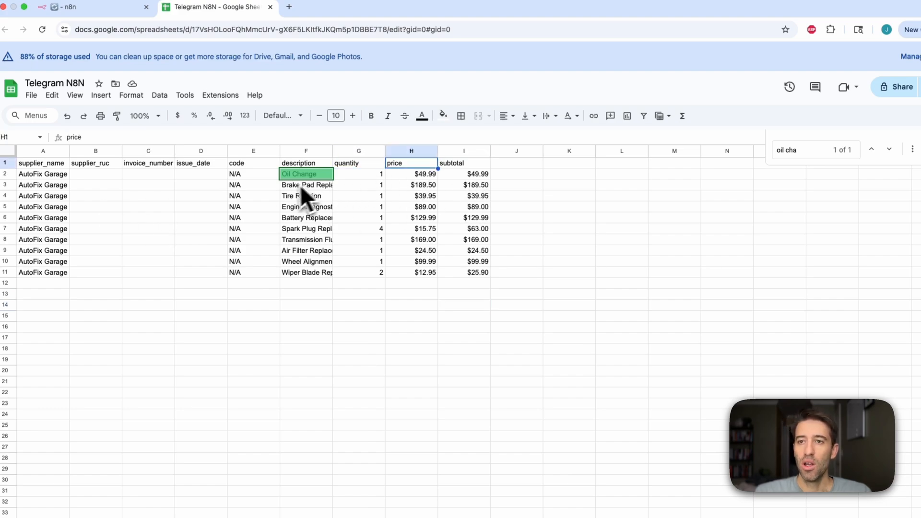
{"action": "left_click", "coordinate": [317, 175]}
{"action": "left_click", "coordinate": [316, 186]}
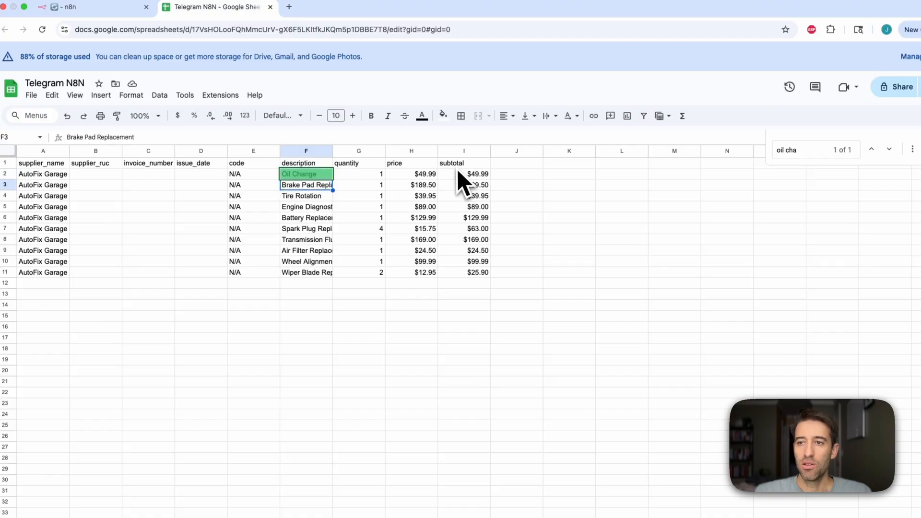